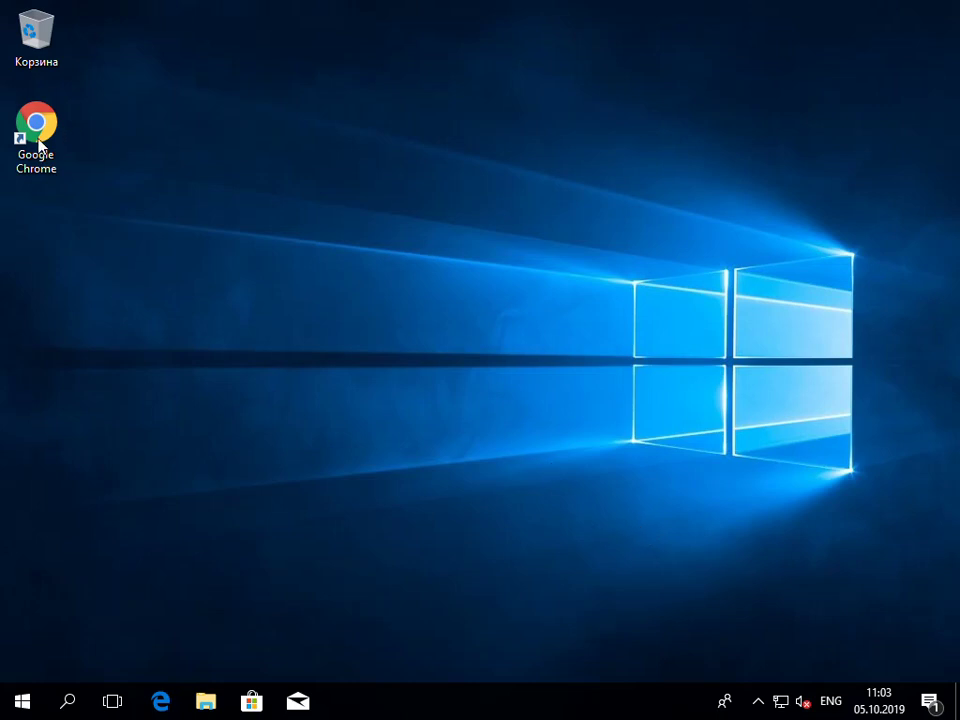
Open the Command Prompt and run ipconfig to check the computer's IPv4 address.
left_click(68, 700)
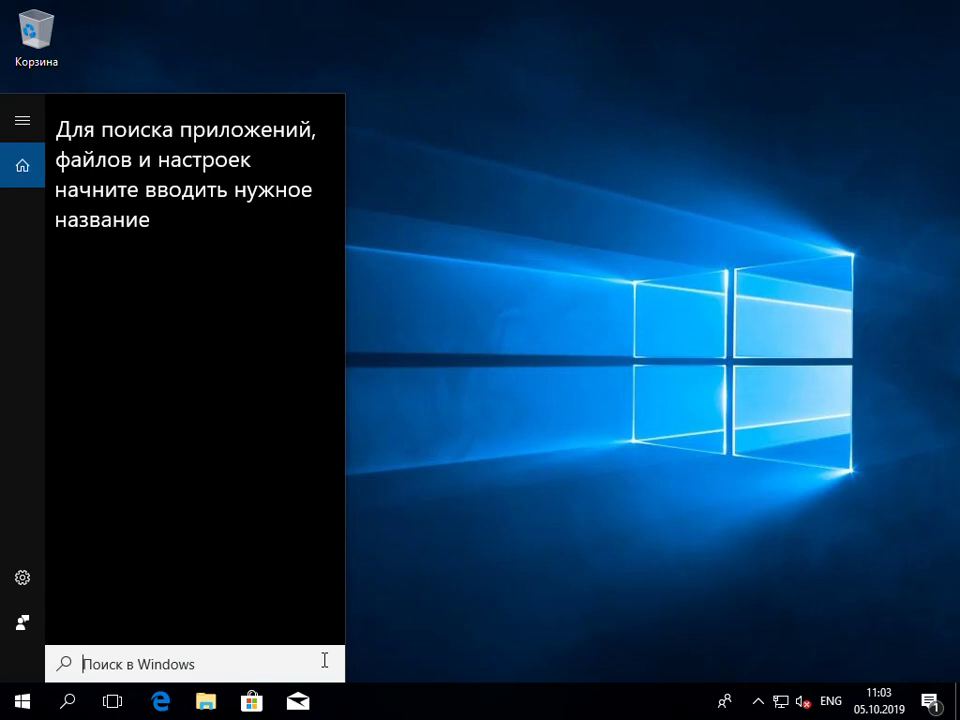
type("cmd")
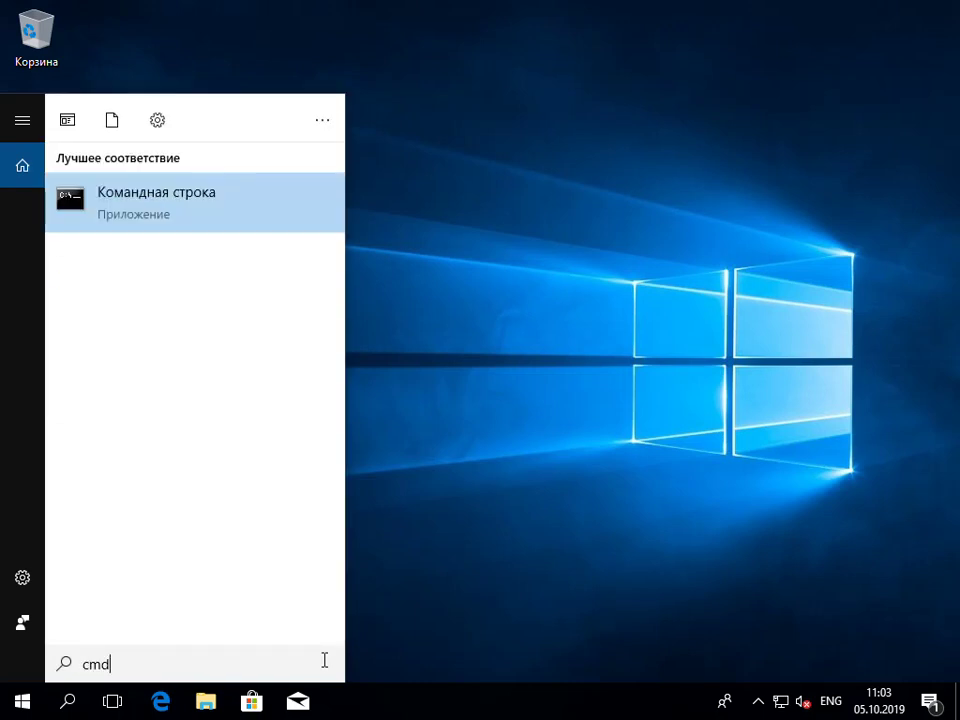
key("Return")
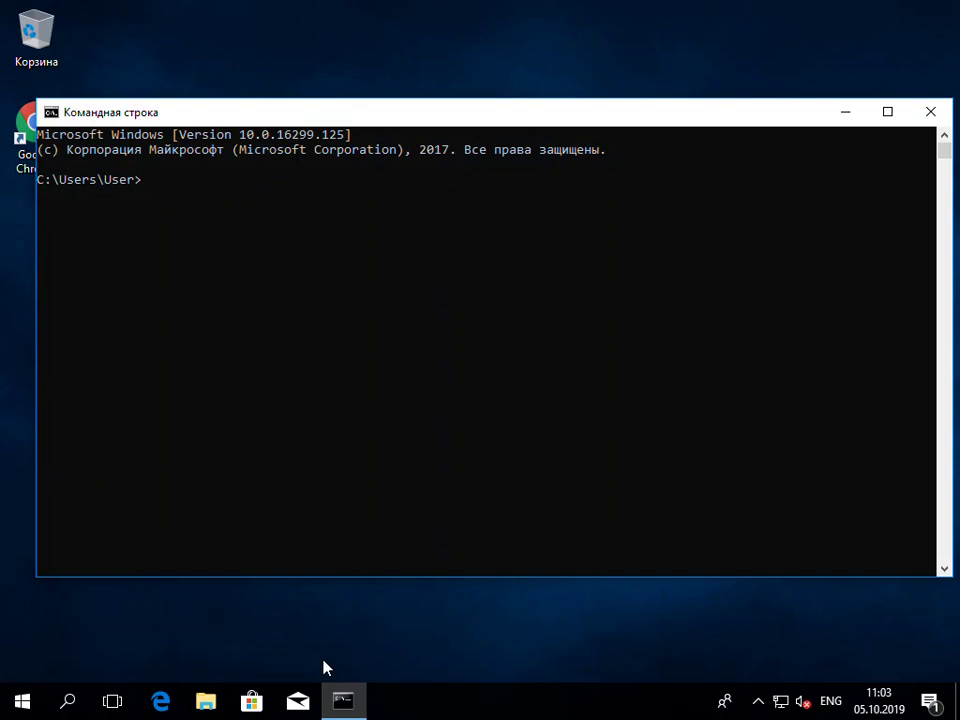
type("ipconfig")
key("Return")
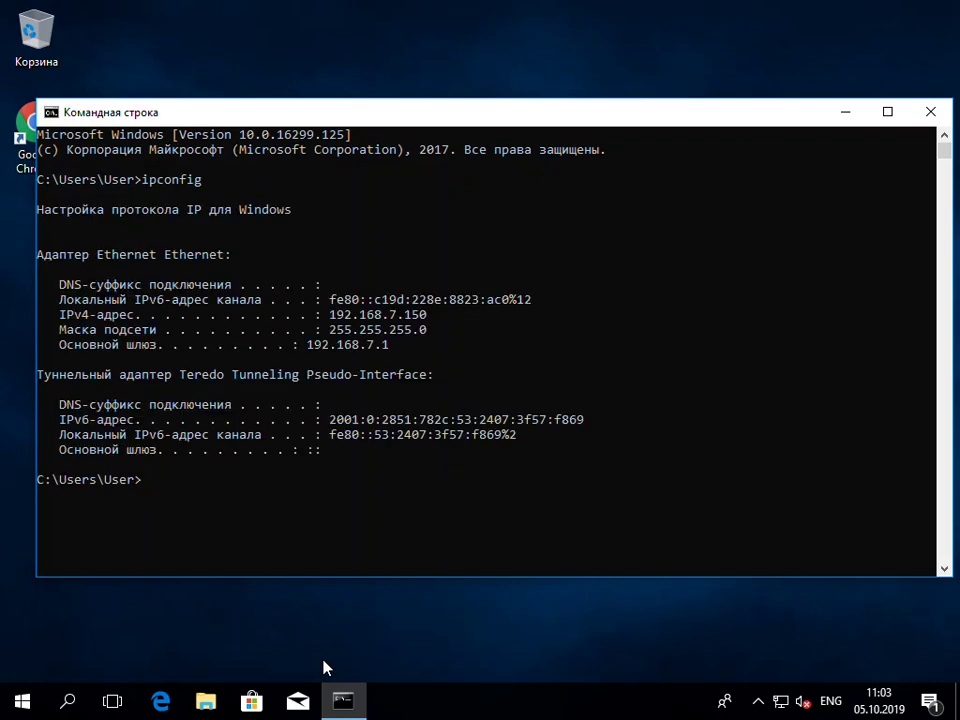
Try to open ftp://192.168.7.150 in Google Chrome, and minimize the browser and Command Prompt windows.
double_click(22, 125)
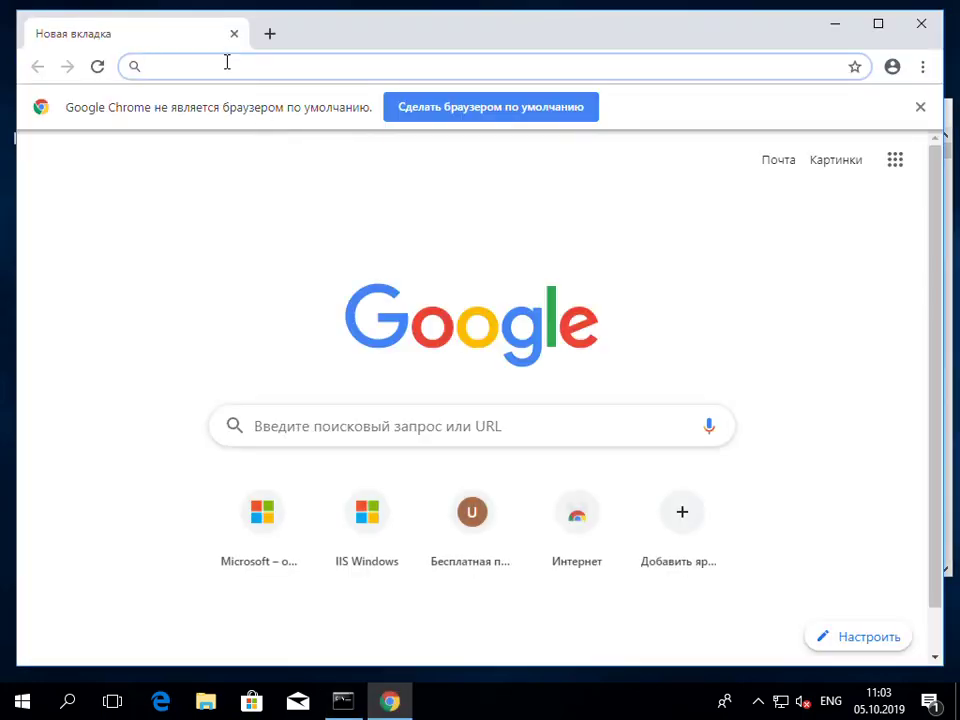
type("ftp")
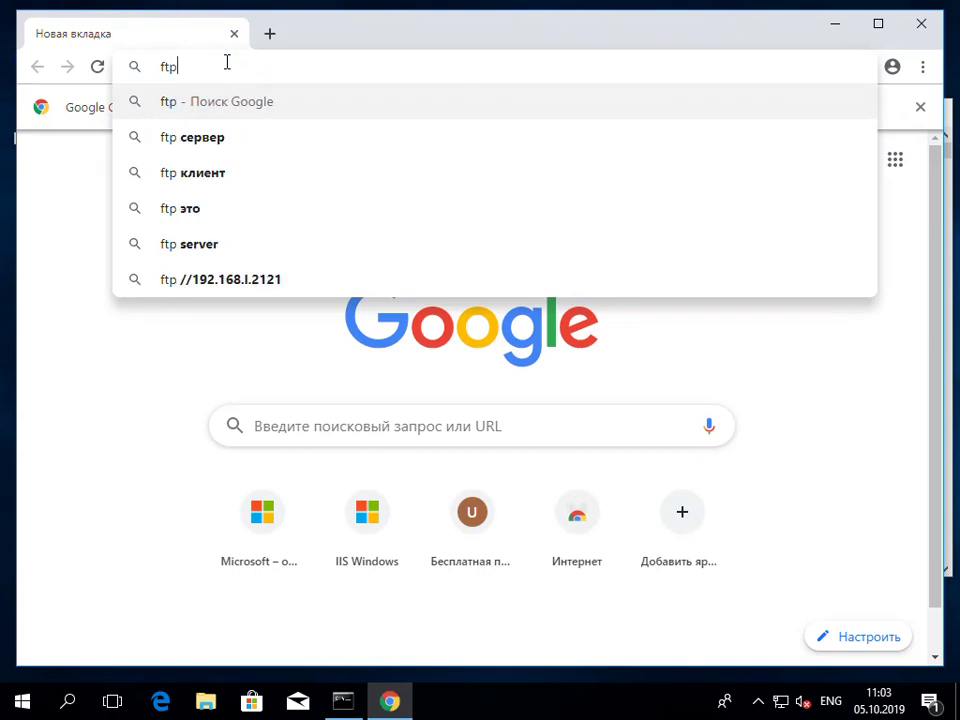
type("://")
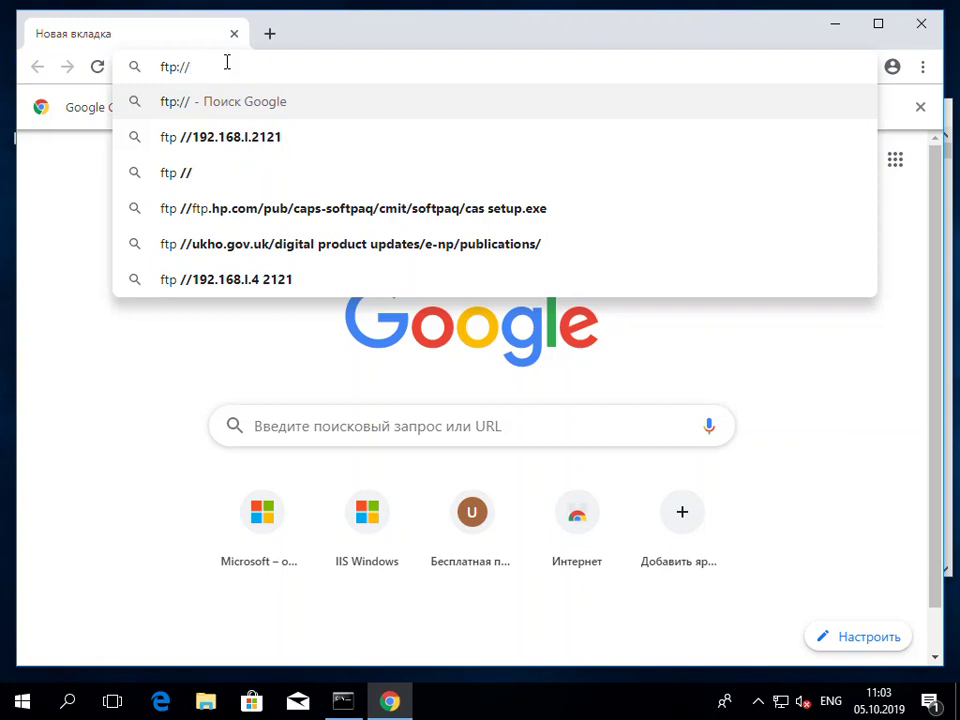
type("192.")
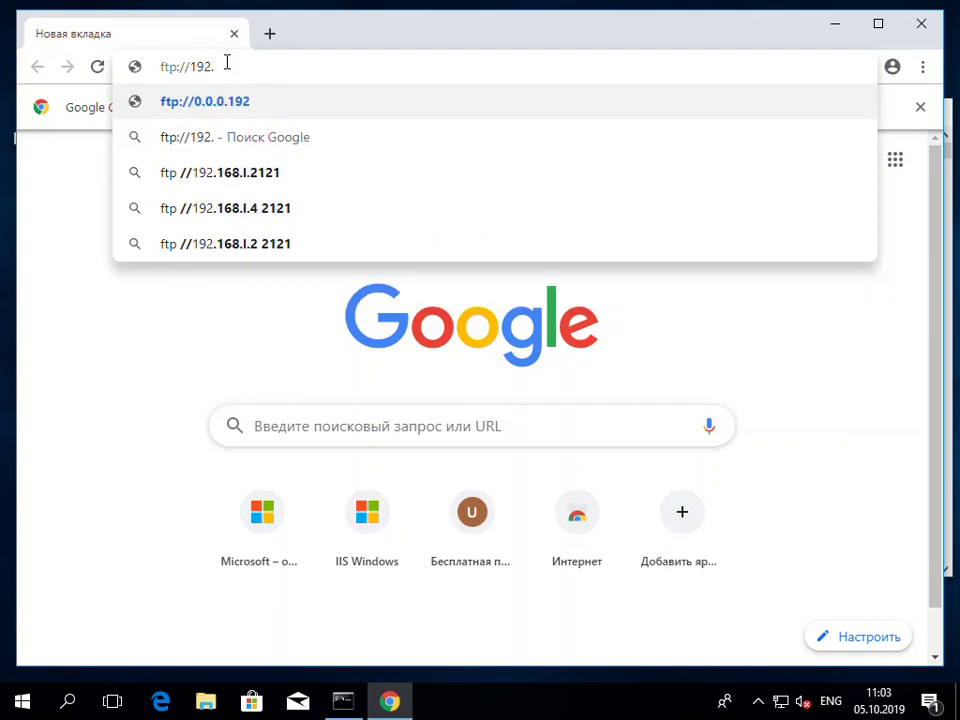
key("BackSpace")
type("/")
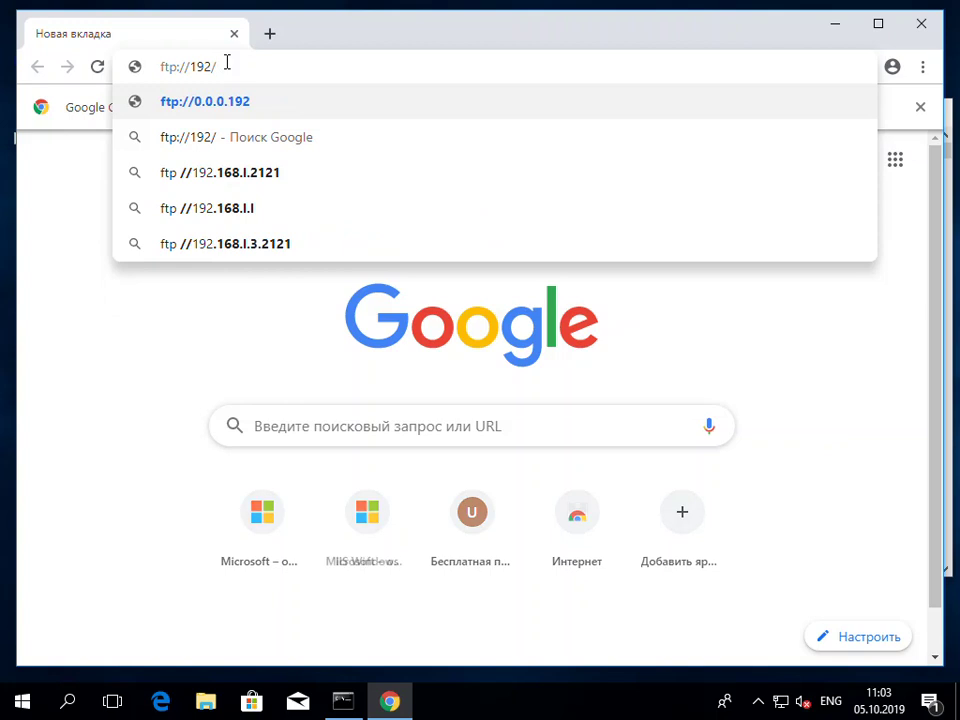
key("BackSpace")
type("168.")
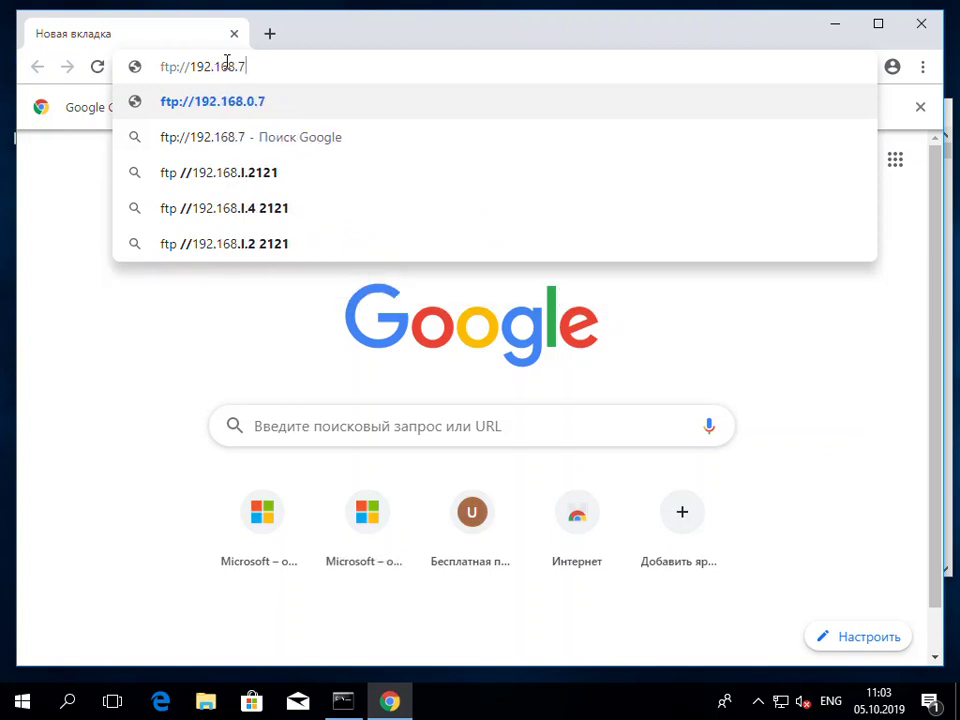
type("7.150")
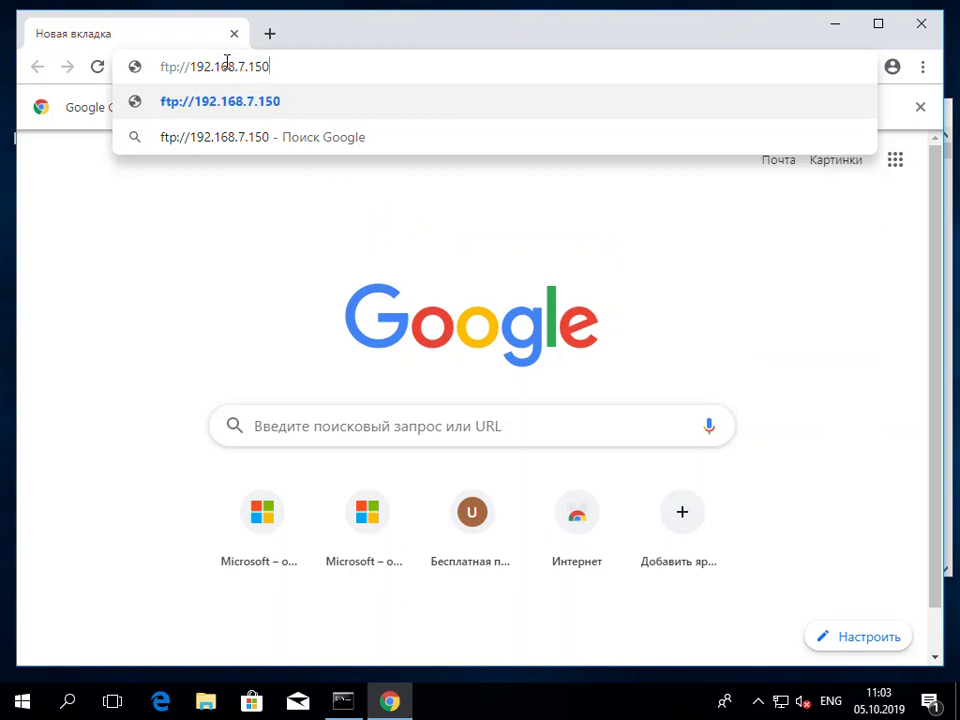
key("Return")
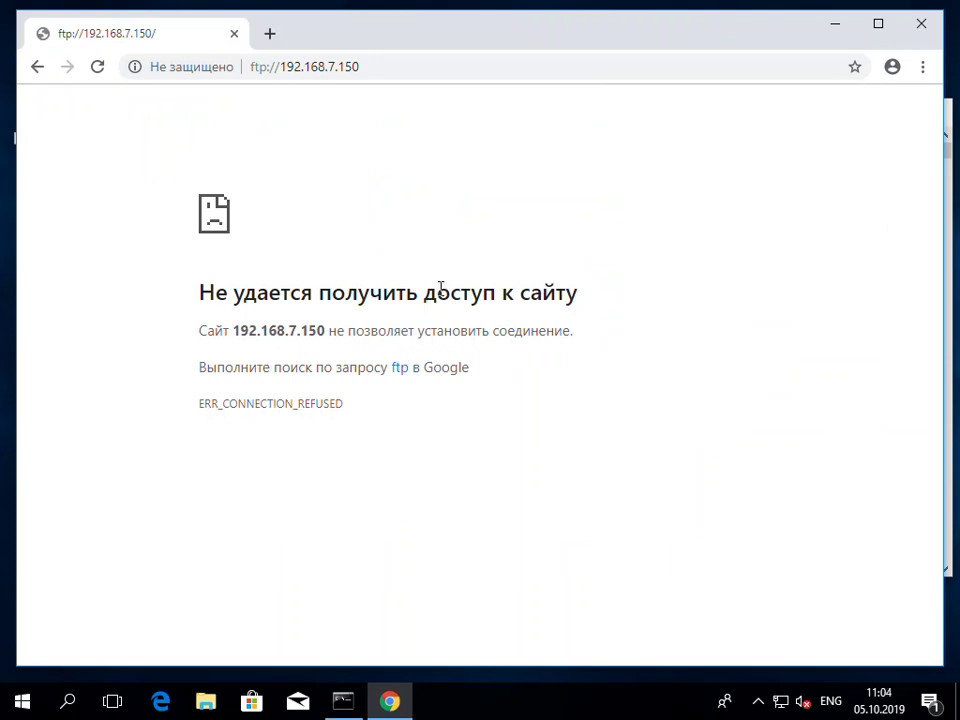
left_click(838, 30)
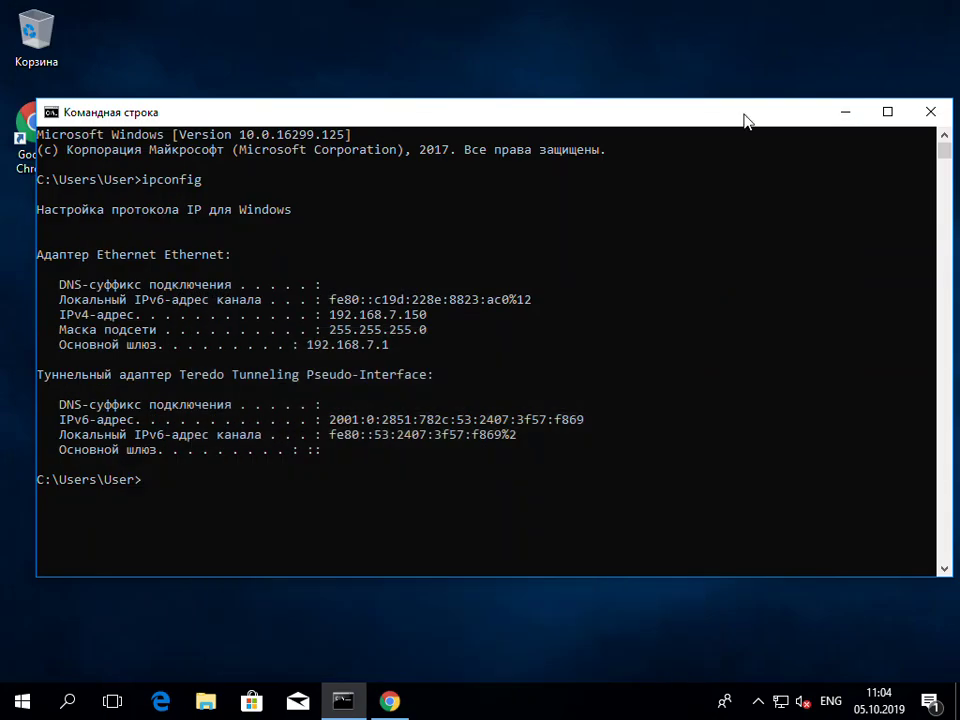
left_click(838, 112)
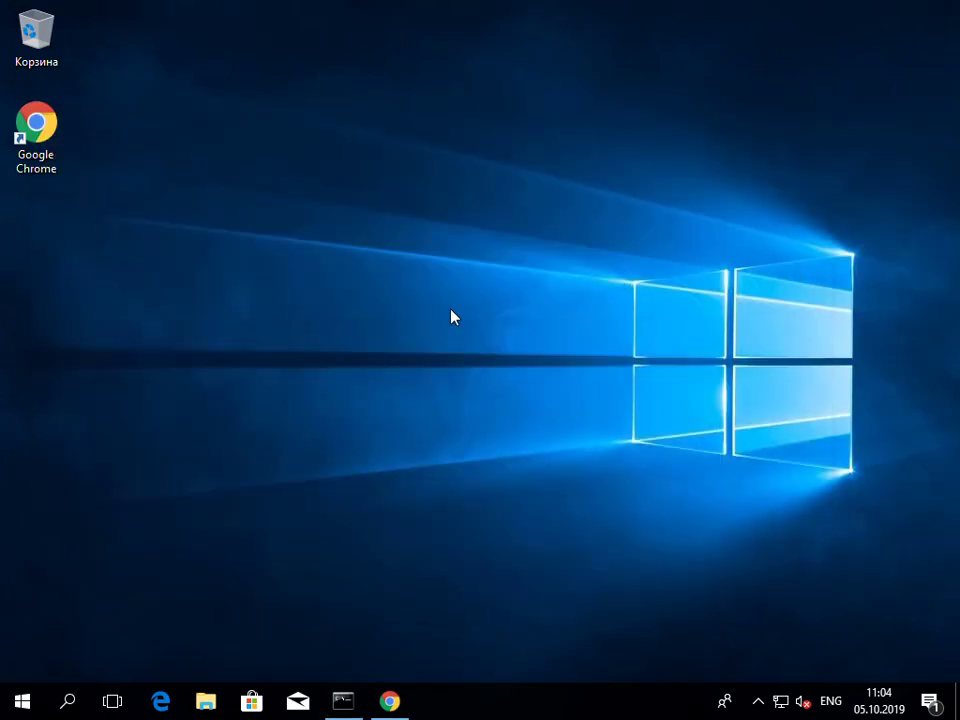
Open the Windows components list (Компоненты Windows) from Programs and Features in the Control Panel and maximize it.
left_click(69, 703)
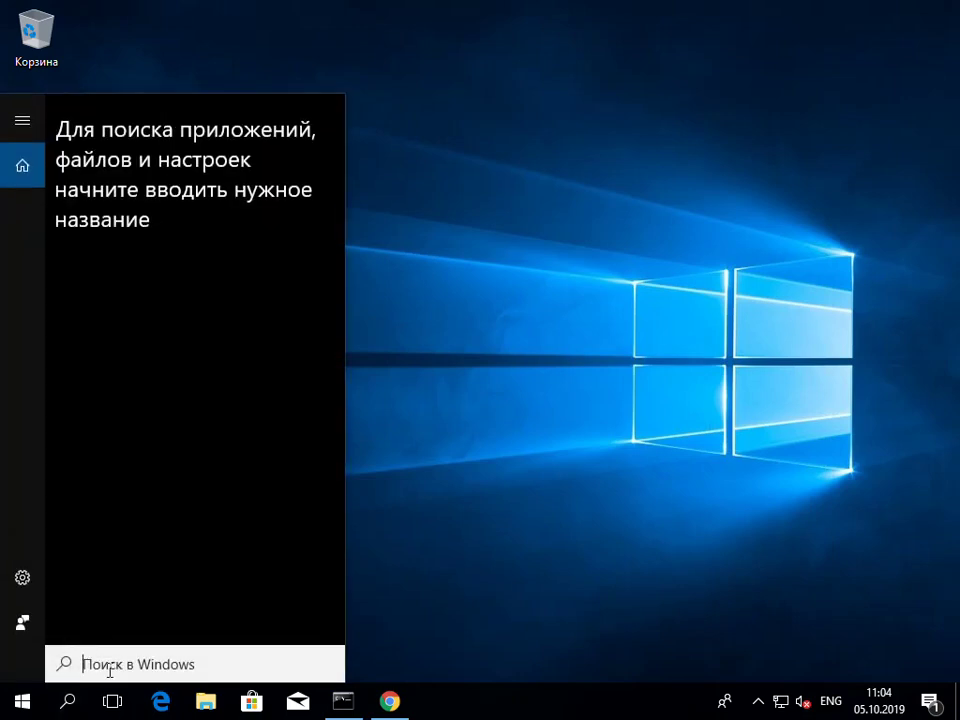
key("alt+shift")
type("пан")
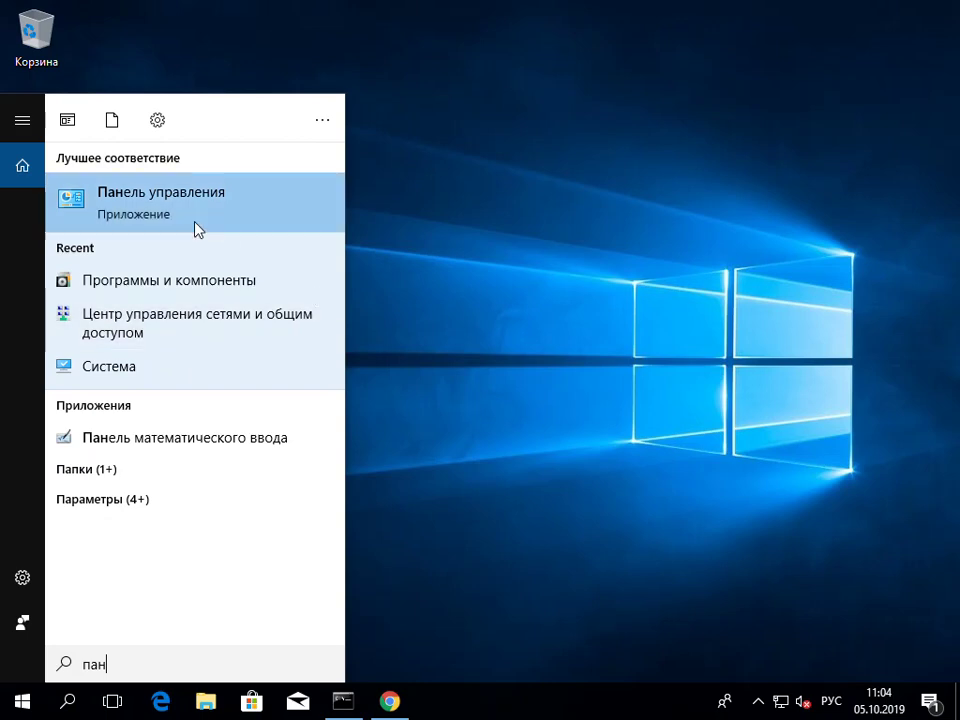
left_click(200, 206)
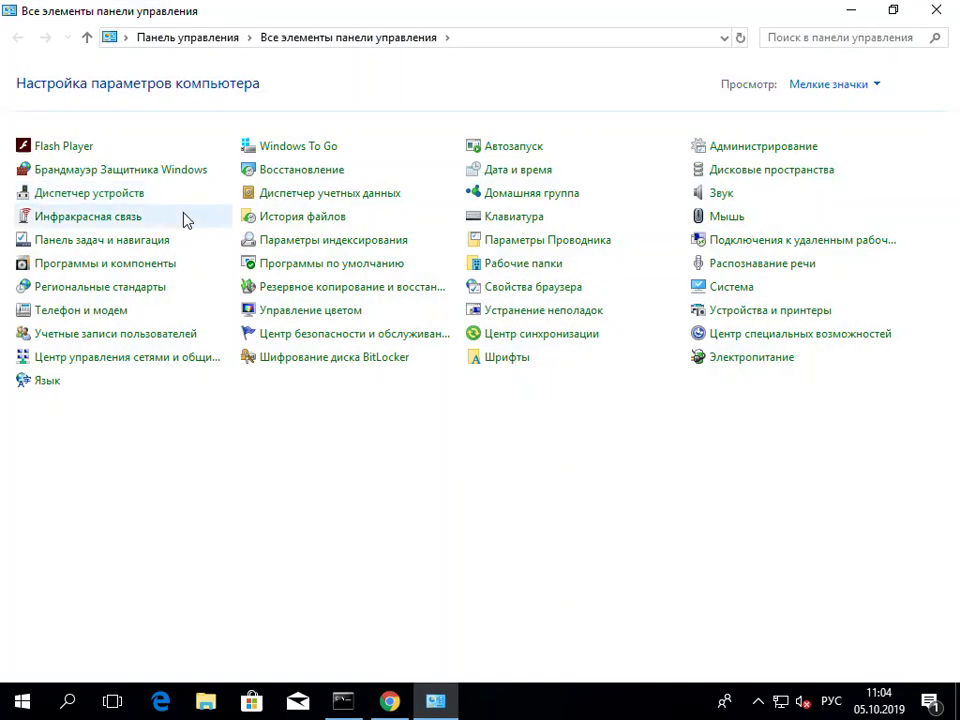
left_click(130, 274)
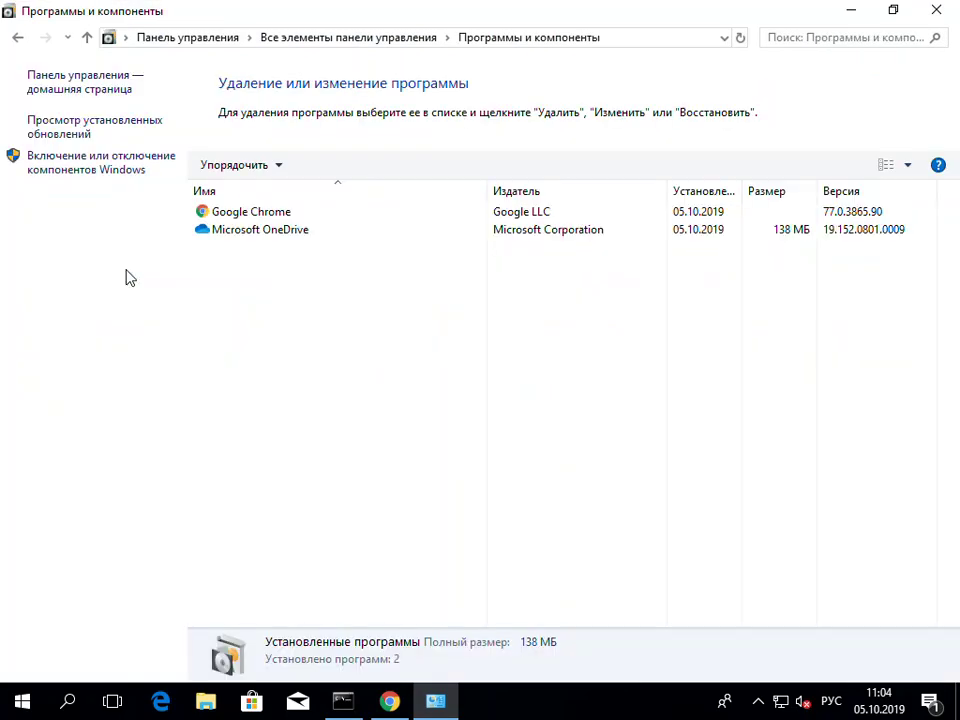
left_click(57, 178)
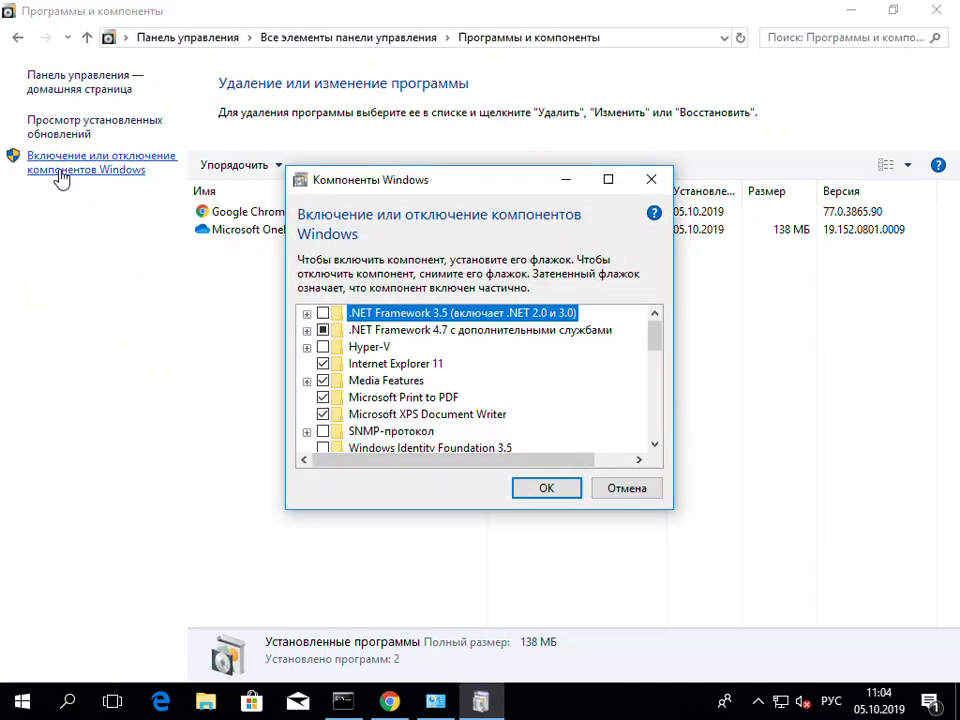
left_click(608, 179)
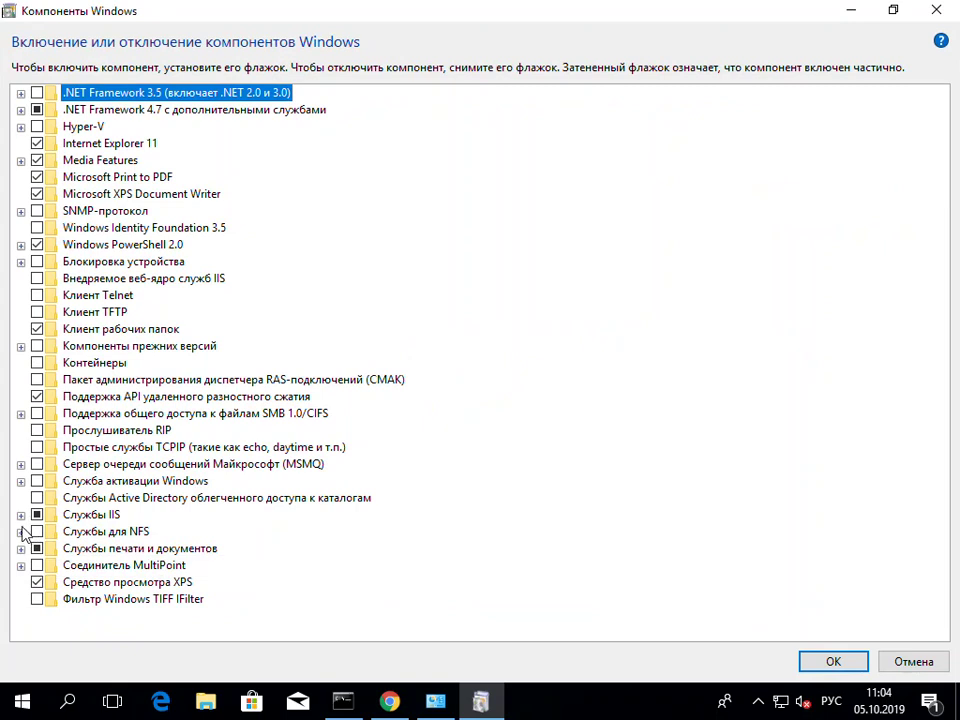
Enable the FTP-сервер component under Службы IIS, apply the change and close the Control Panel.
left_click(21, 516)
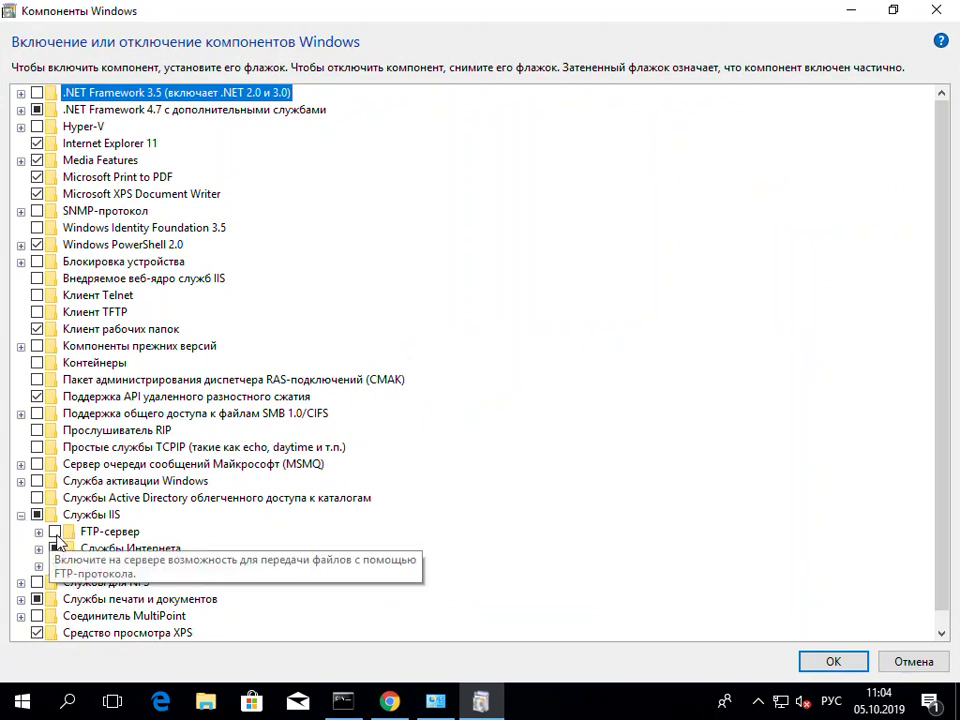
left_click(54, 532)
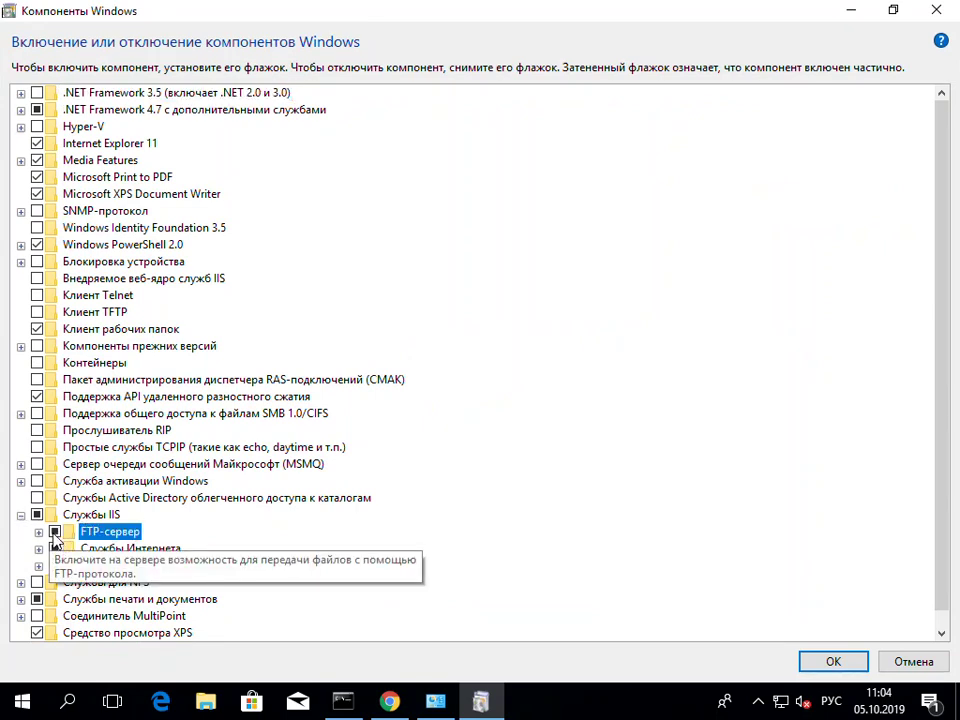
left_click(842, 662)
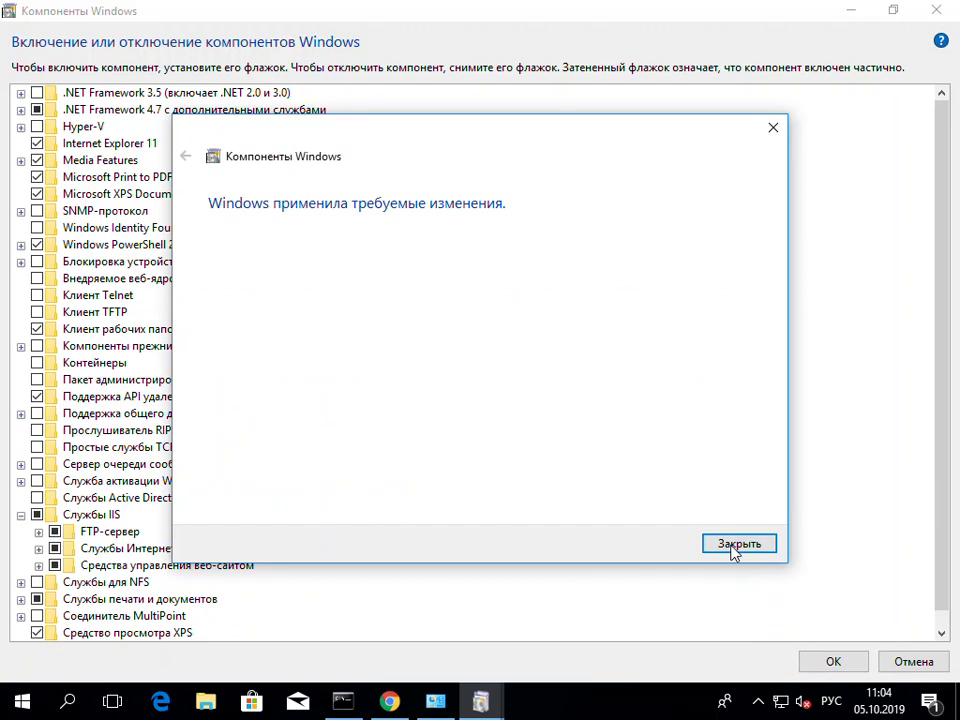
left_click(722, 556)
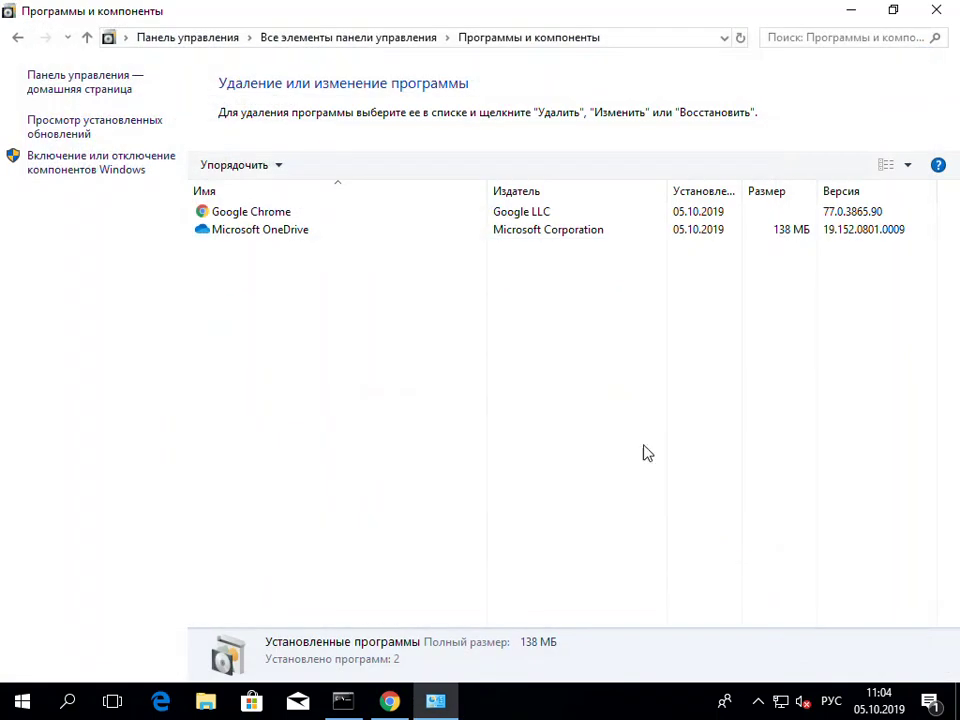
left_click(920, 16)
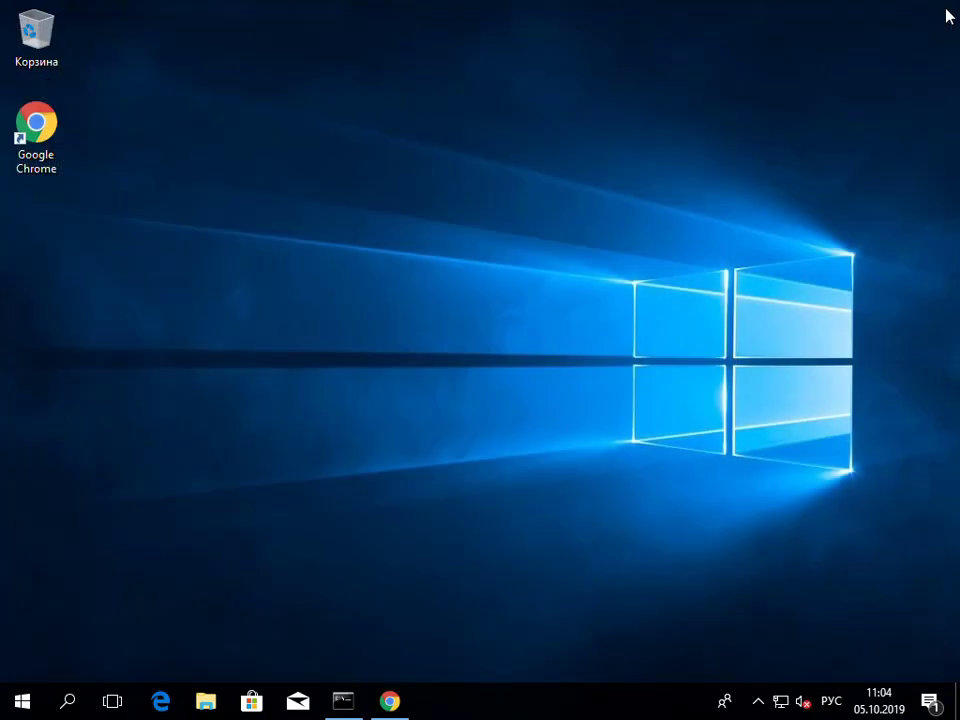
Switch to Google Chrome, reload the ftp://192.168.7.150 page and minimize the browser.
left_click(390, 700)
left_click(97, 68)
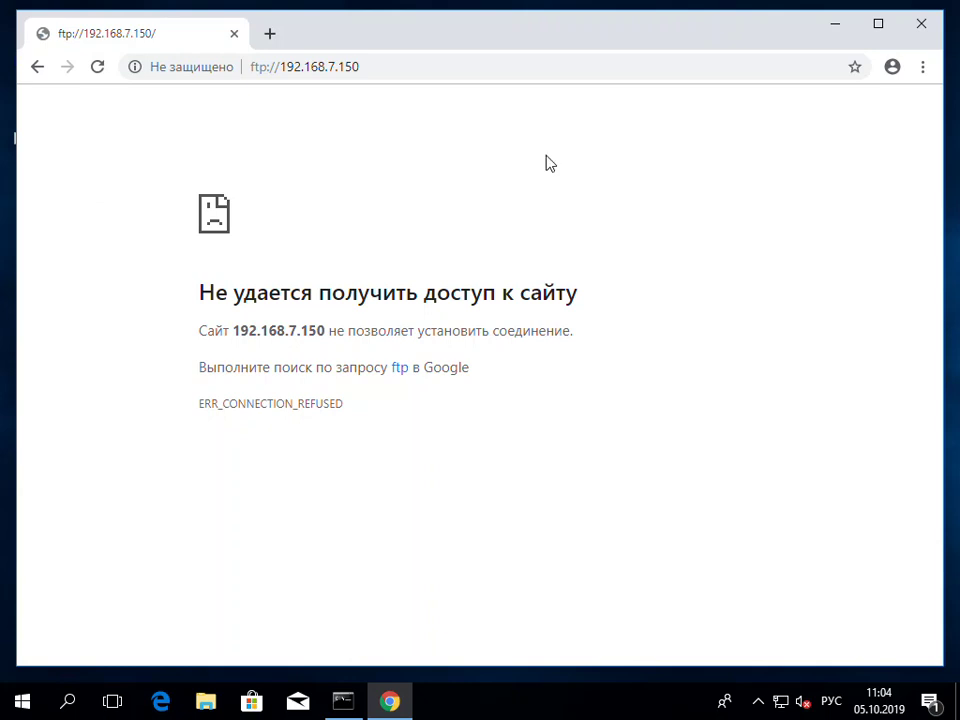
left_click(834, 24)
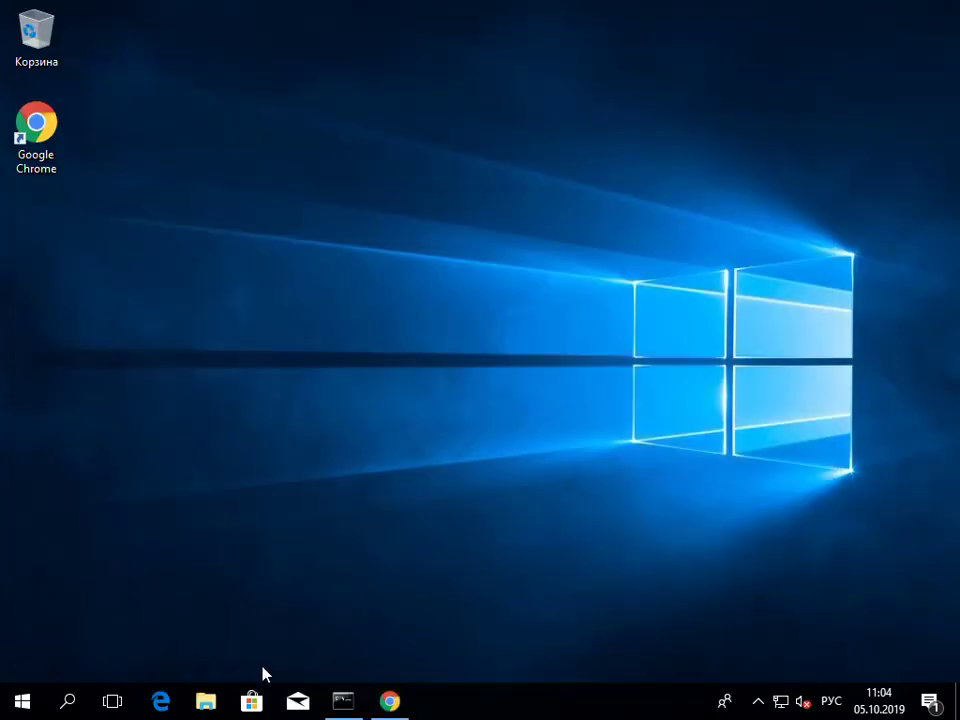
Create a folder named ftp on the local disk C: in File Explorer and open it.
left_click(206, 703)
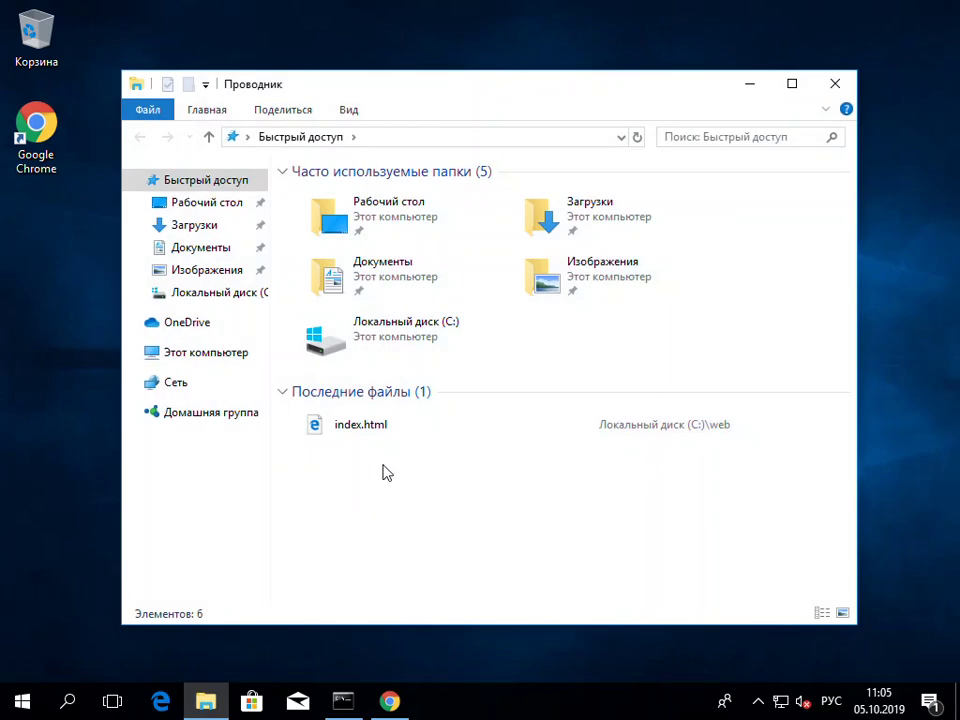
left_click(222, 354)
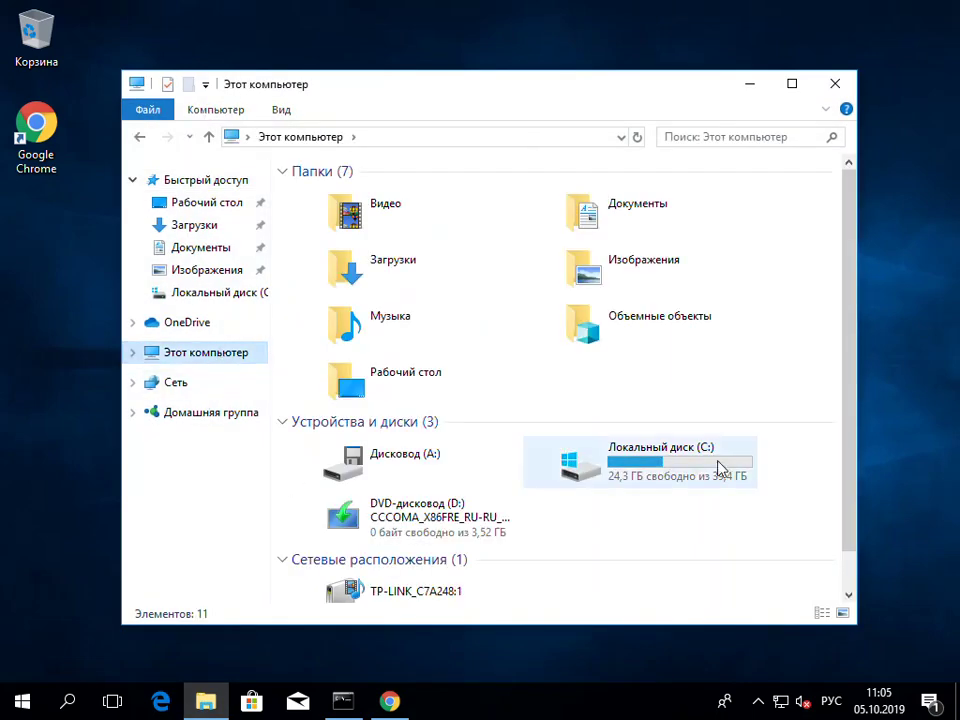
double_click(703, 470)
right_click(364, 413)
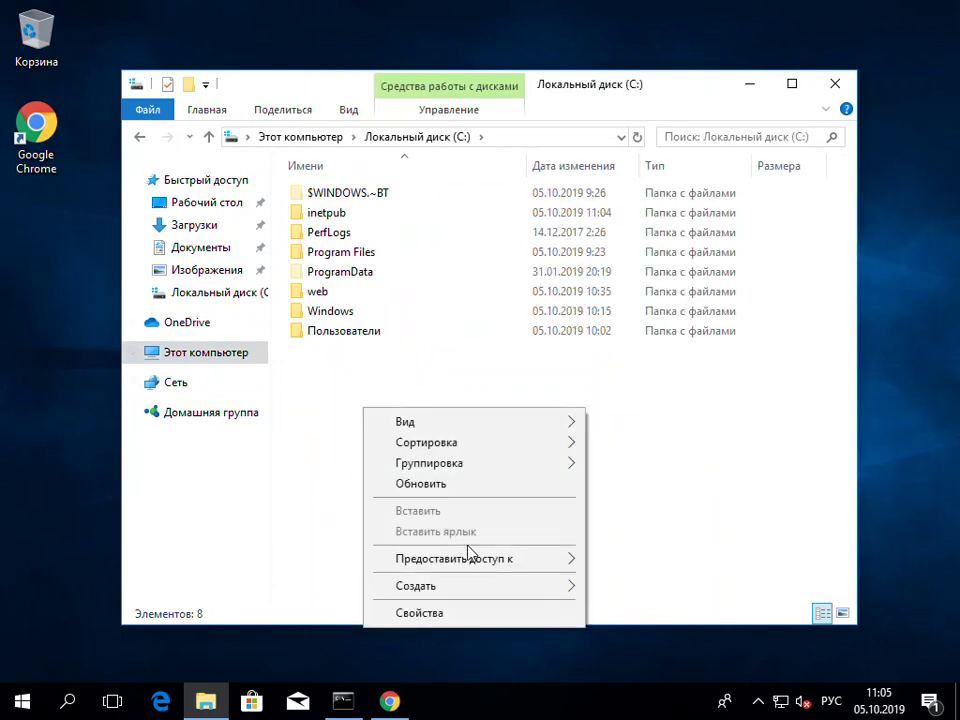
mouse_move(495, 588)
left_click(624, 588)
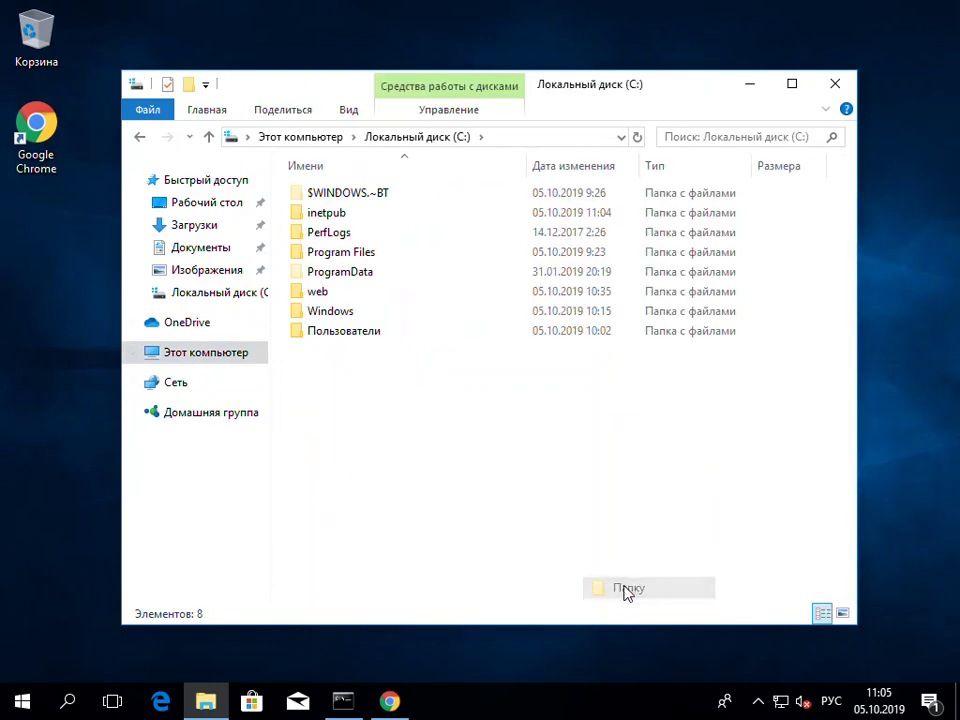
key("alt+shift")
type("f")
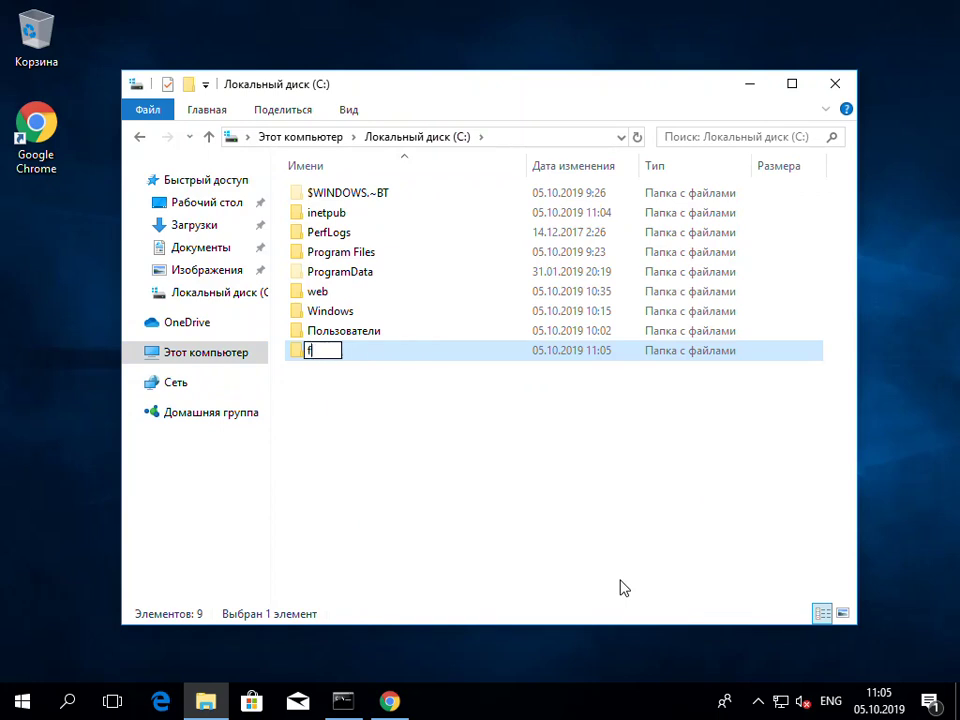
type("tp")
key("Return")
key("Return")
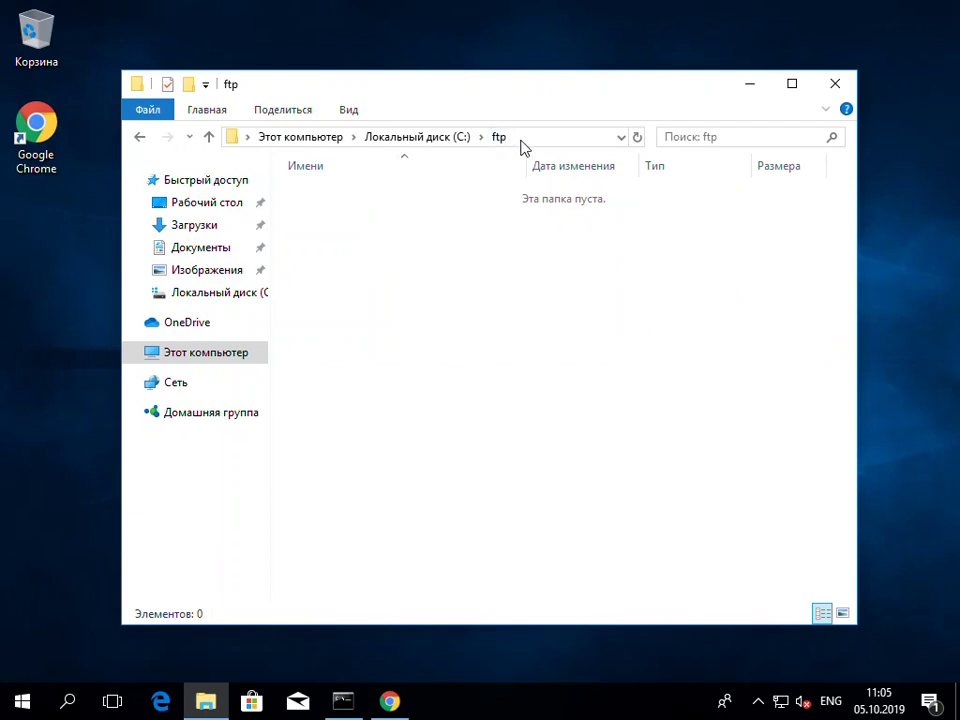
Create a text document named 111.txt in the C:\ftp folder.
right_click(433, 357)
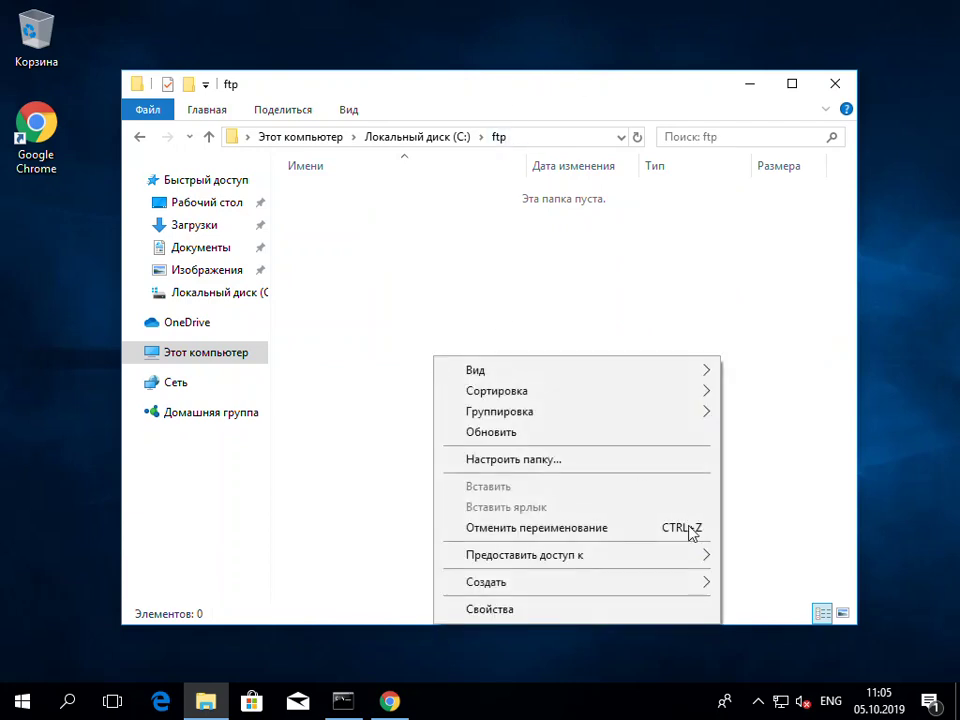
mouse_move(689, 597)
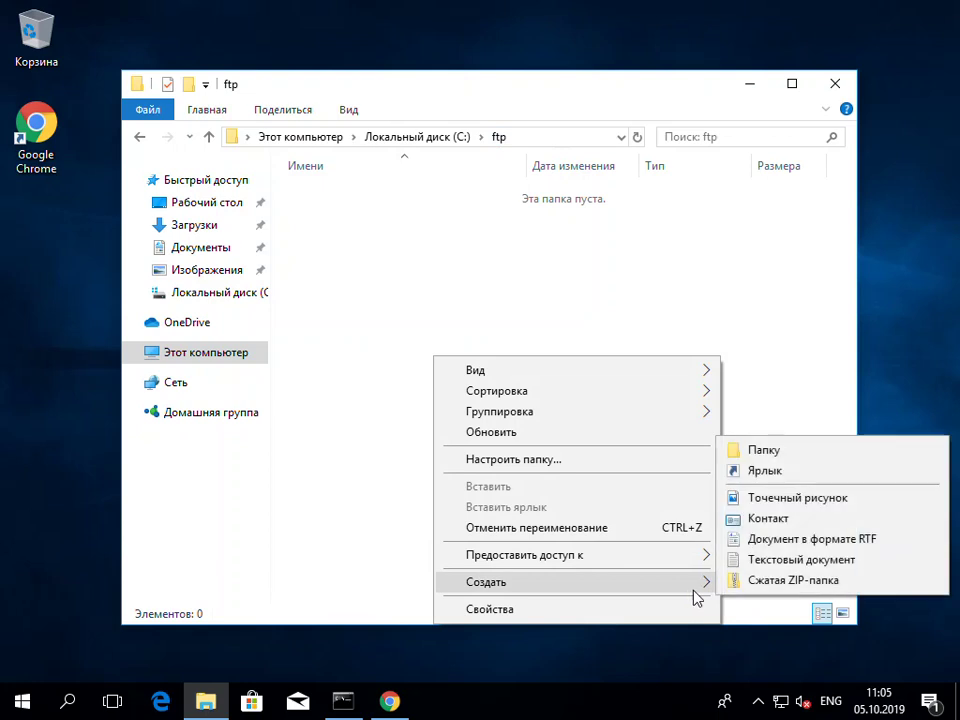
left_click(812, 560)
type("111.txt")
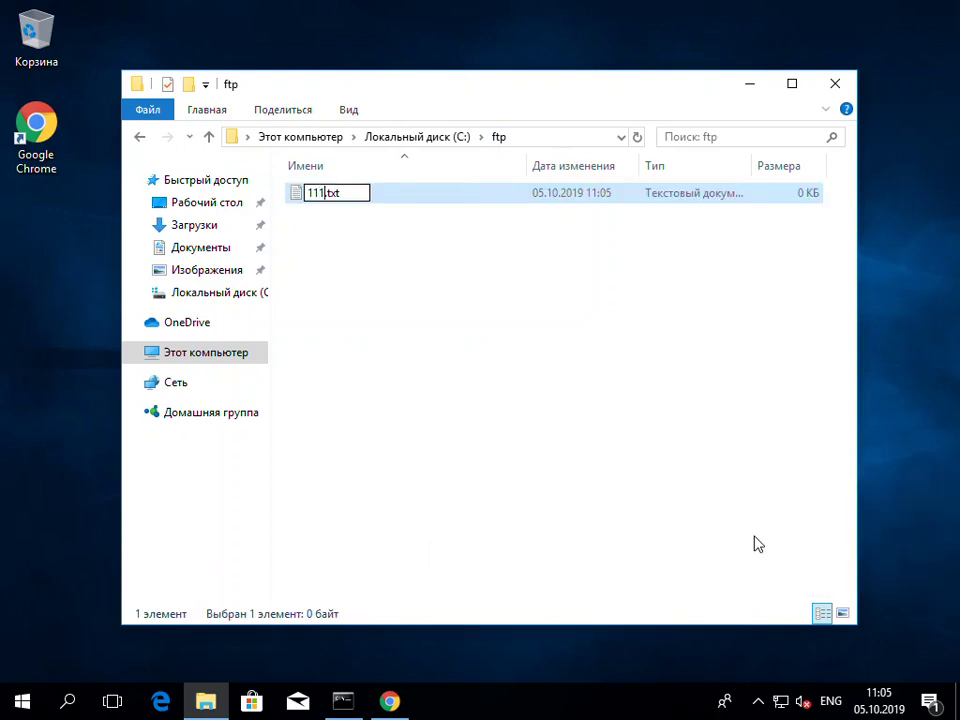
key("Return")
Open 111.txt in Notepad, enter the text "дядя" followed by a line break, and close the file saving the changes.
key("Return")
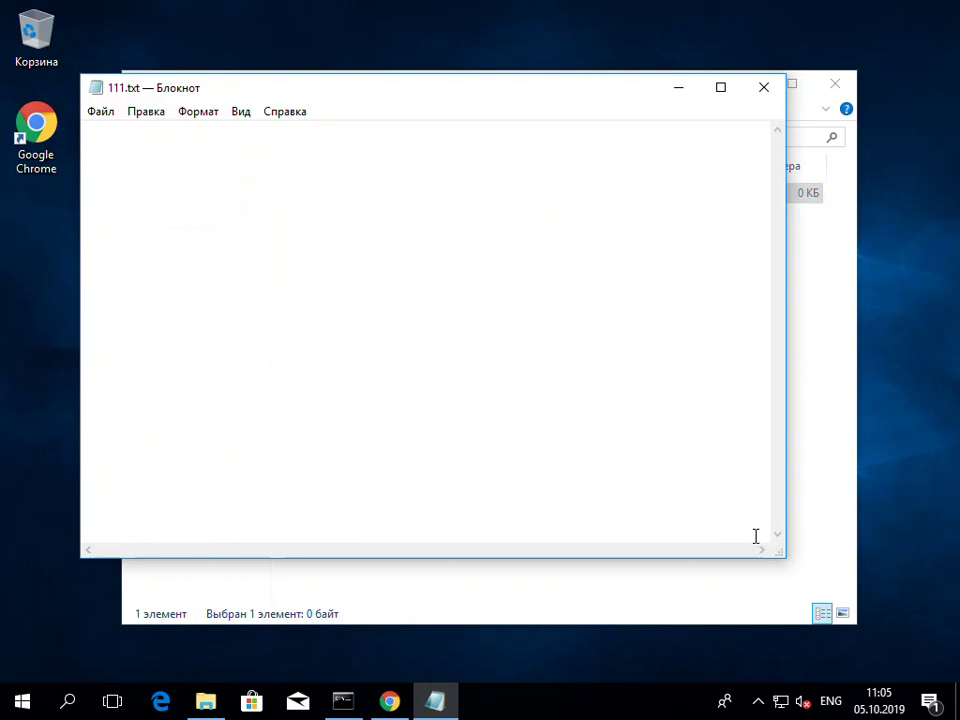
key("alt+shift")
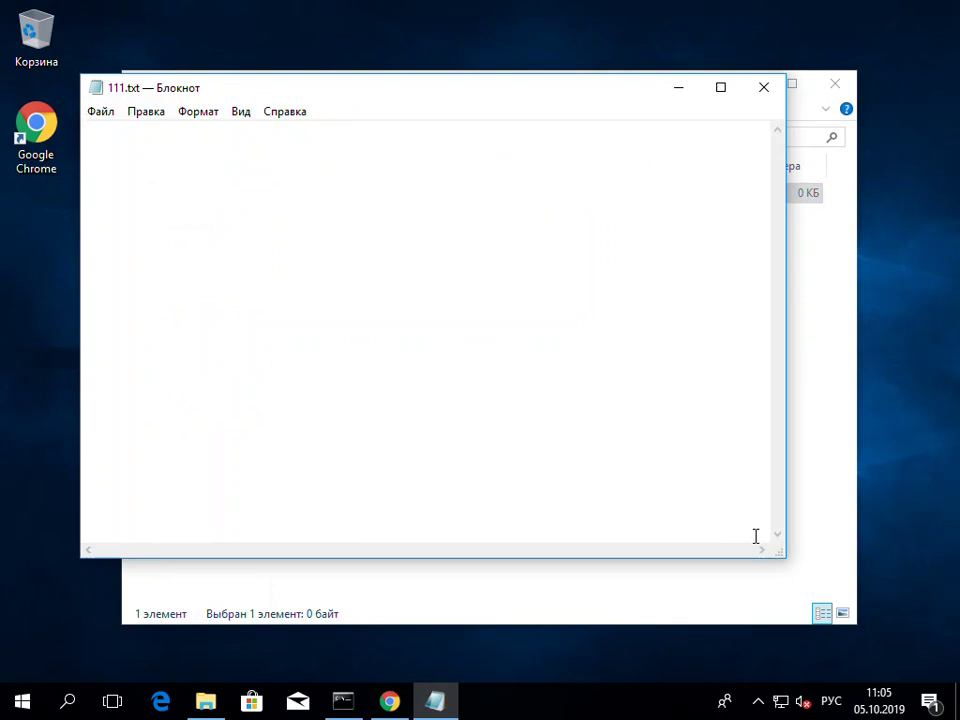
type("дядя")
key("Return")
left_click(758, 91)
left_click(376, 360)
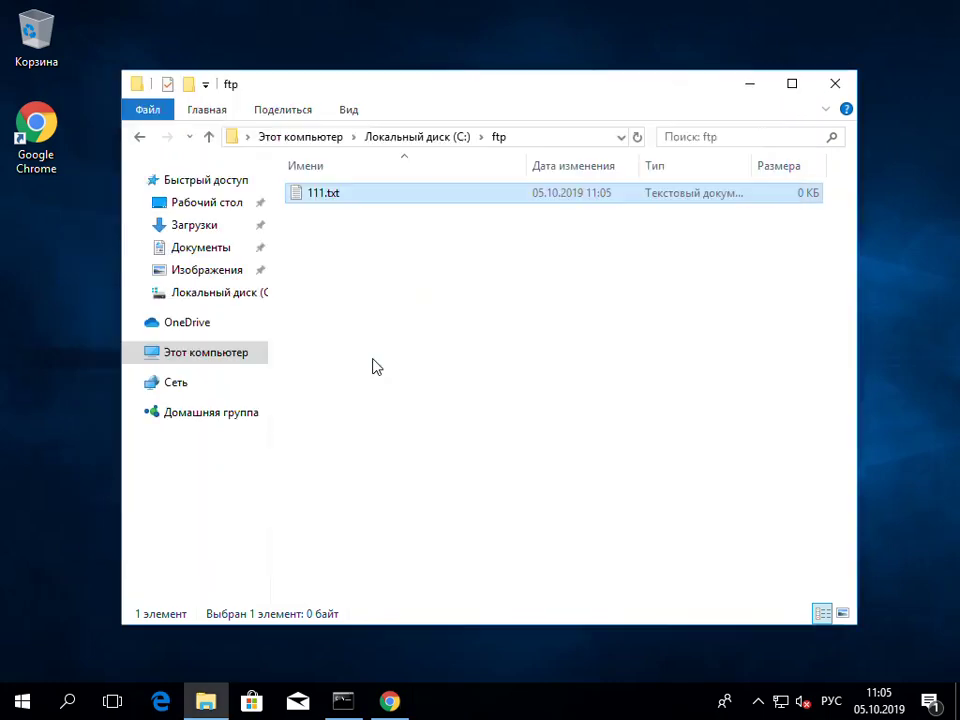
Create a folder named 111 inside the ftp folder.
right_click(360, 311)
mouse_move(538, 524)
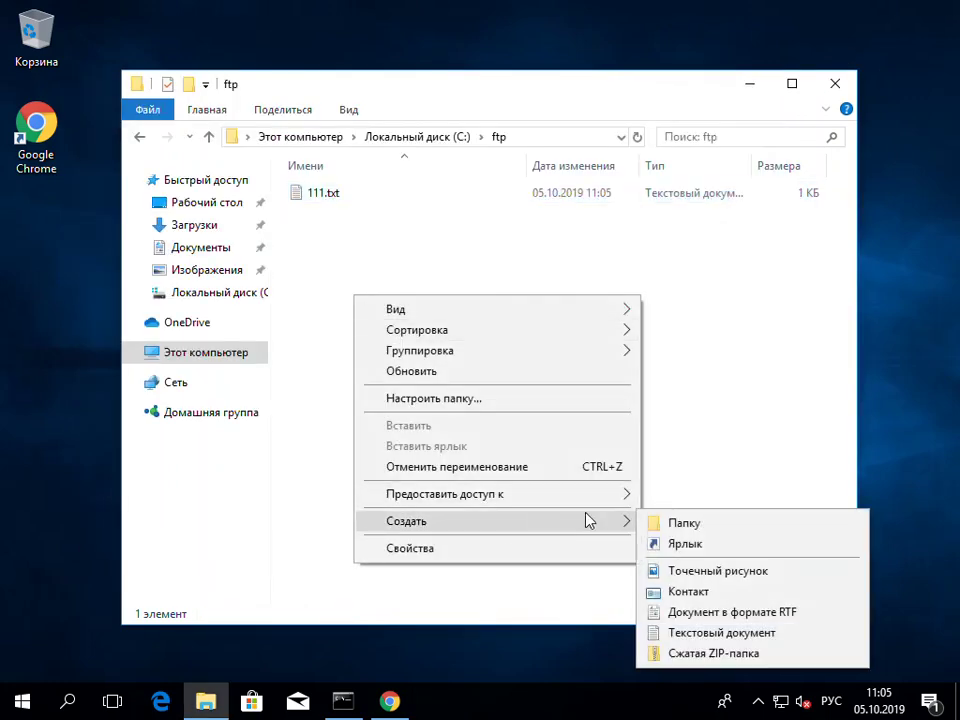
left_click(688, 526)
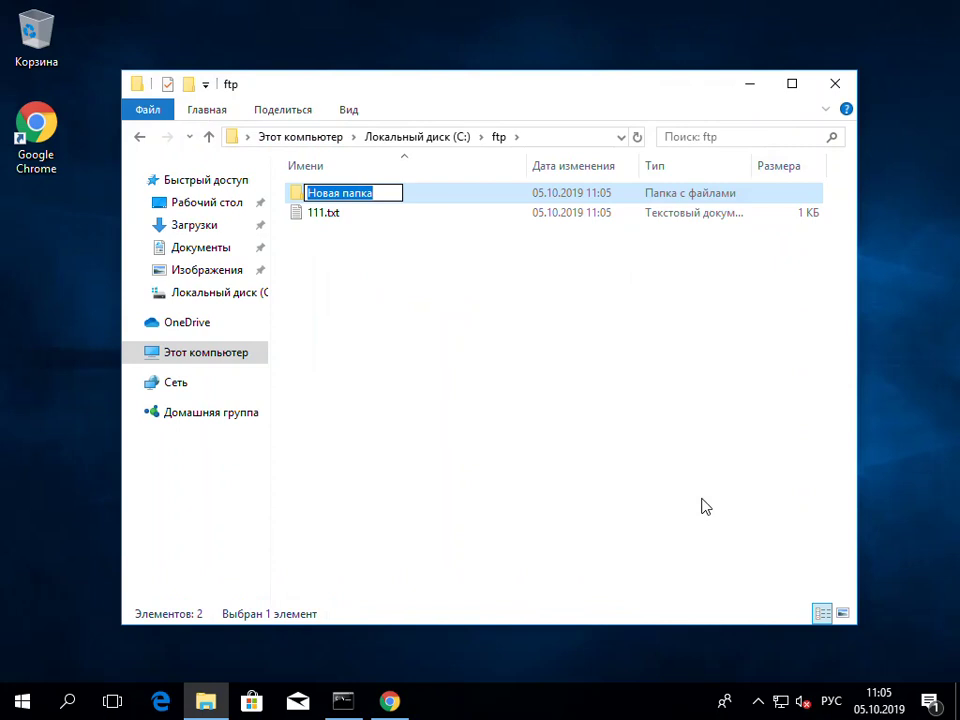
type("111")
key("Return")
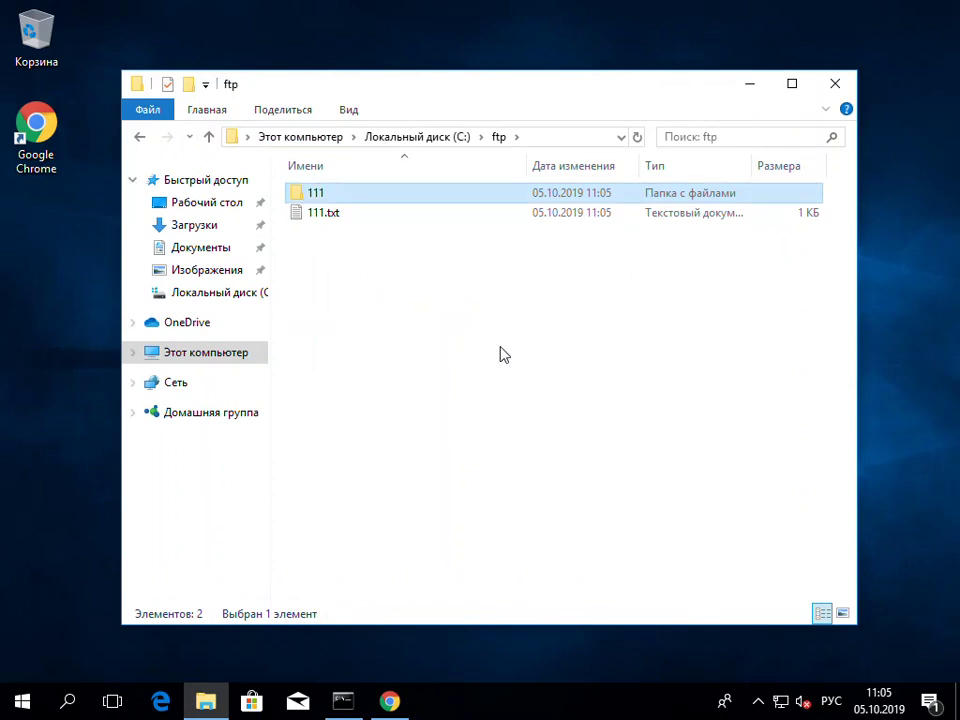
Add a second folder named 222 inside the ftp folder.
right_click(512, 353)
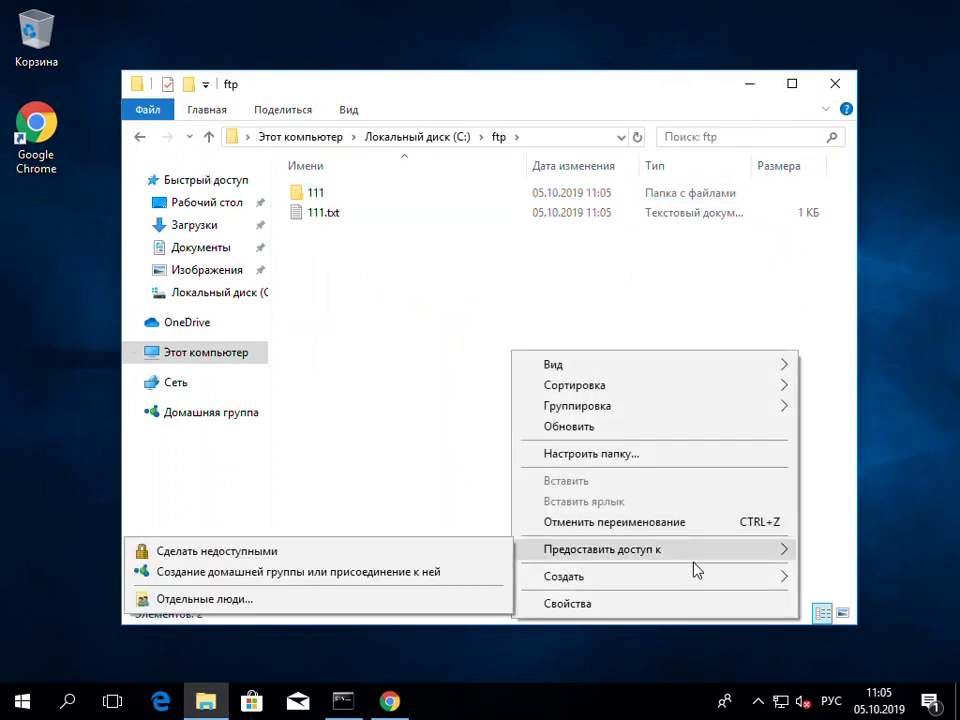
mouse_move(697, 580)
left_click(423, 455)
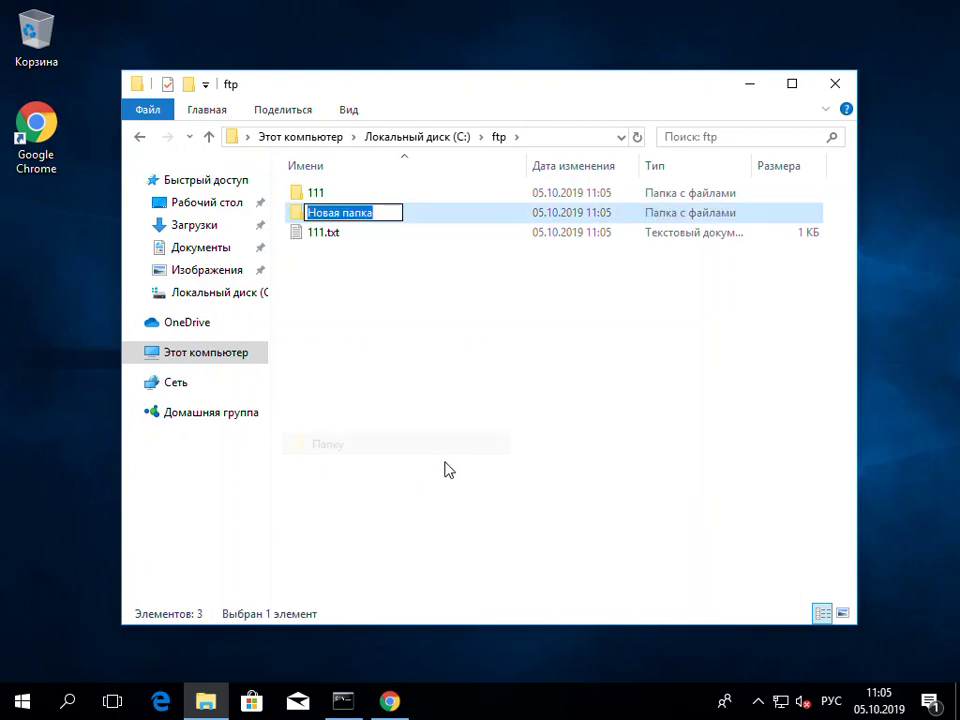
type("222")
key("Return")
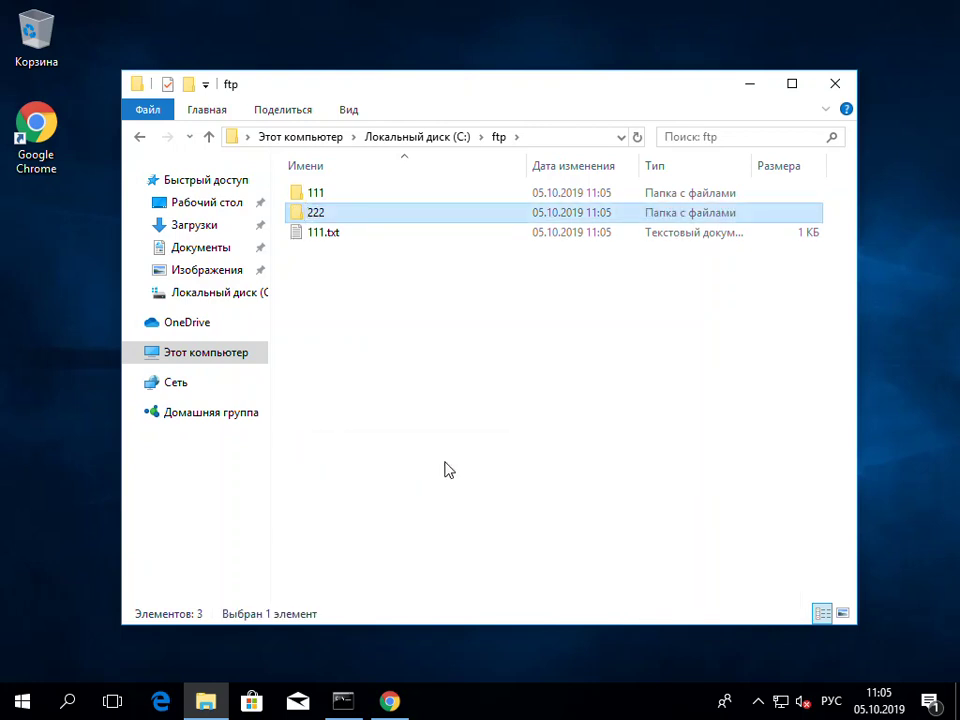
left_click(396, 368)
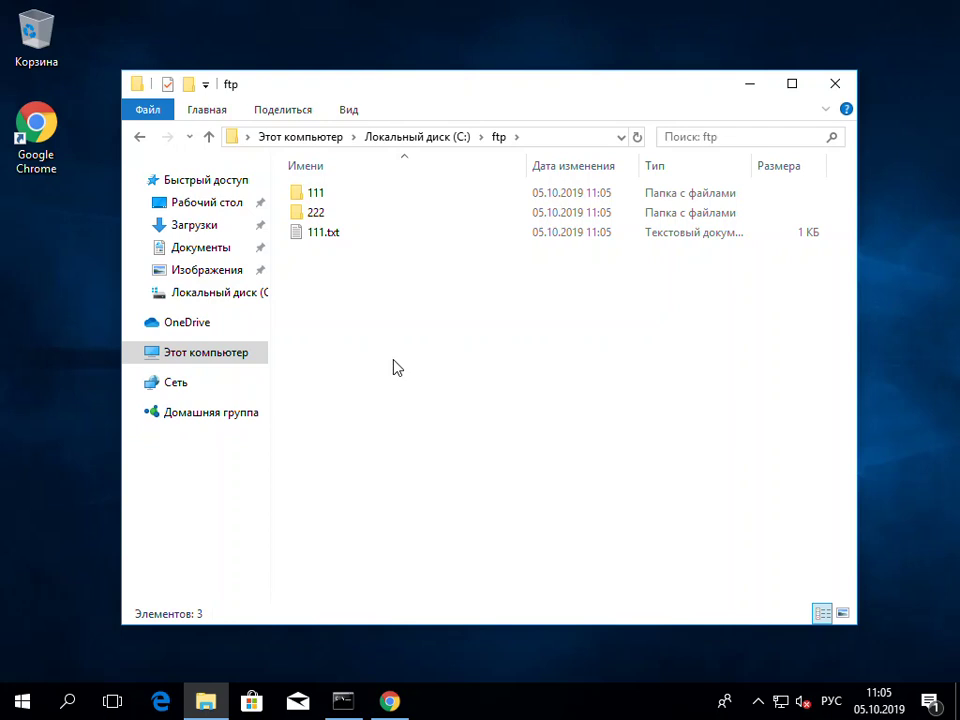
Open folder 111 and create a subfolder named 33 in it.
double_click(335, 200)
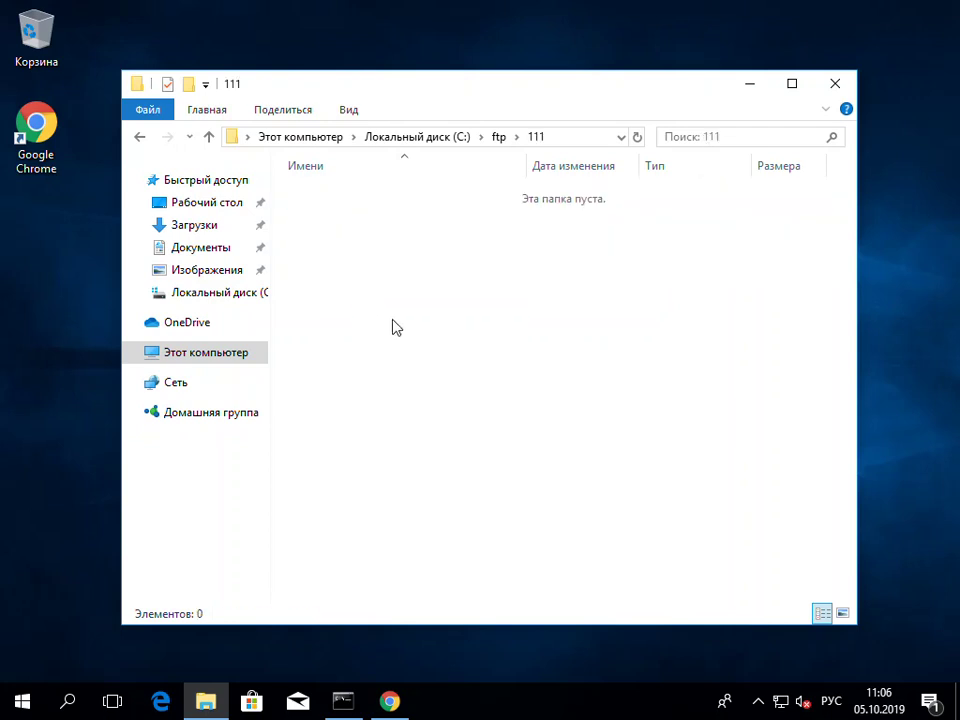
right_click(396, 326)
mouse_move(634, 552)
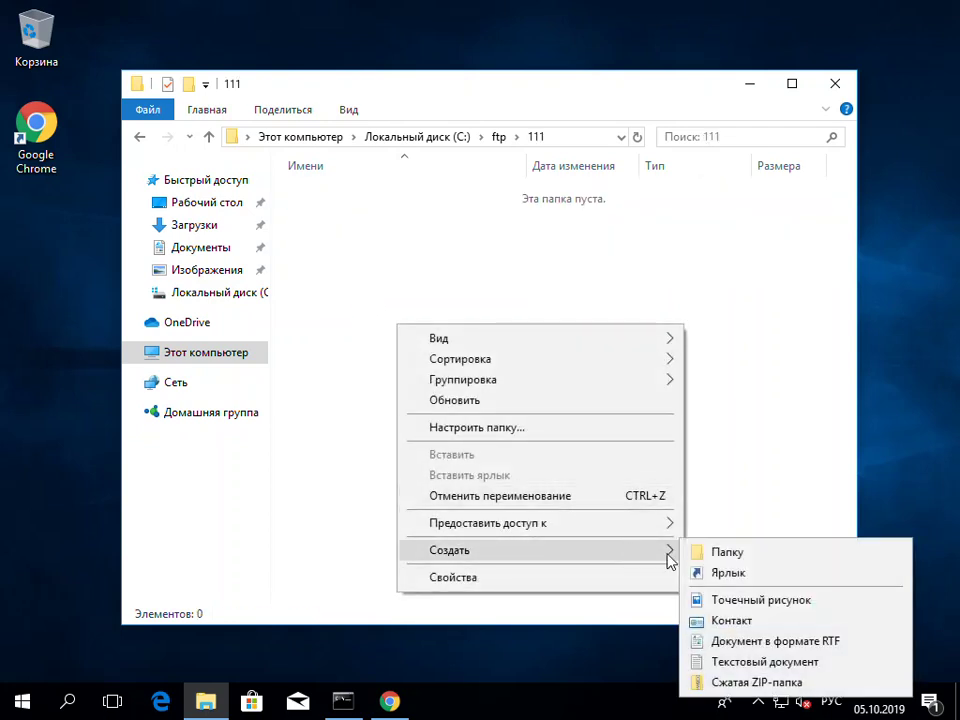
left_click(771, 557)
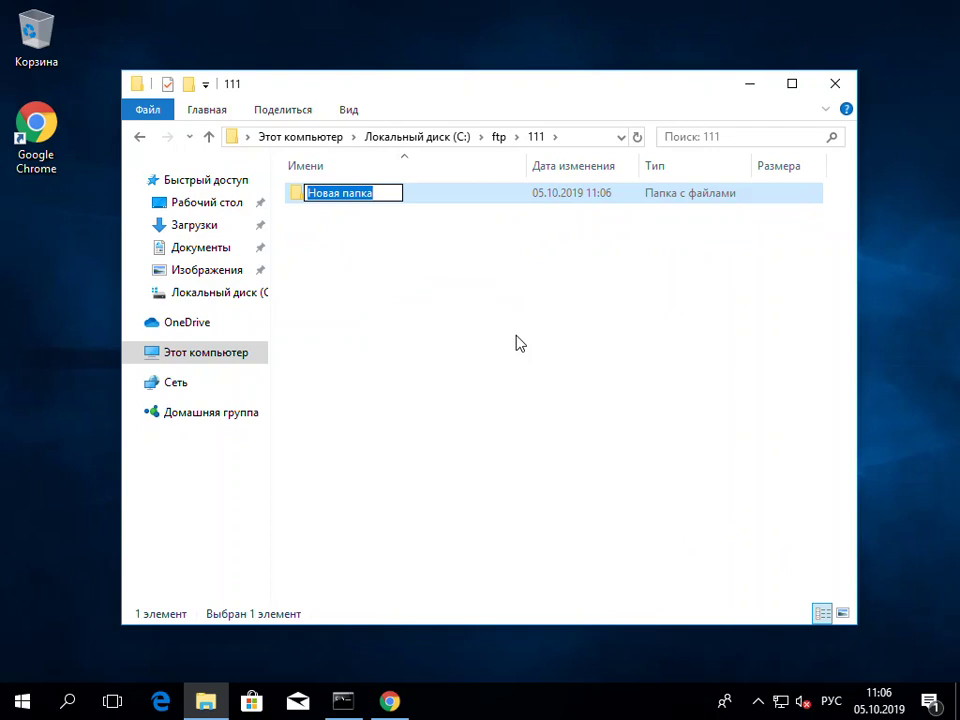
type("33")
key("Return")
Create a text document named 666.txt in folder 111.
right_click(517, 338)
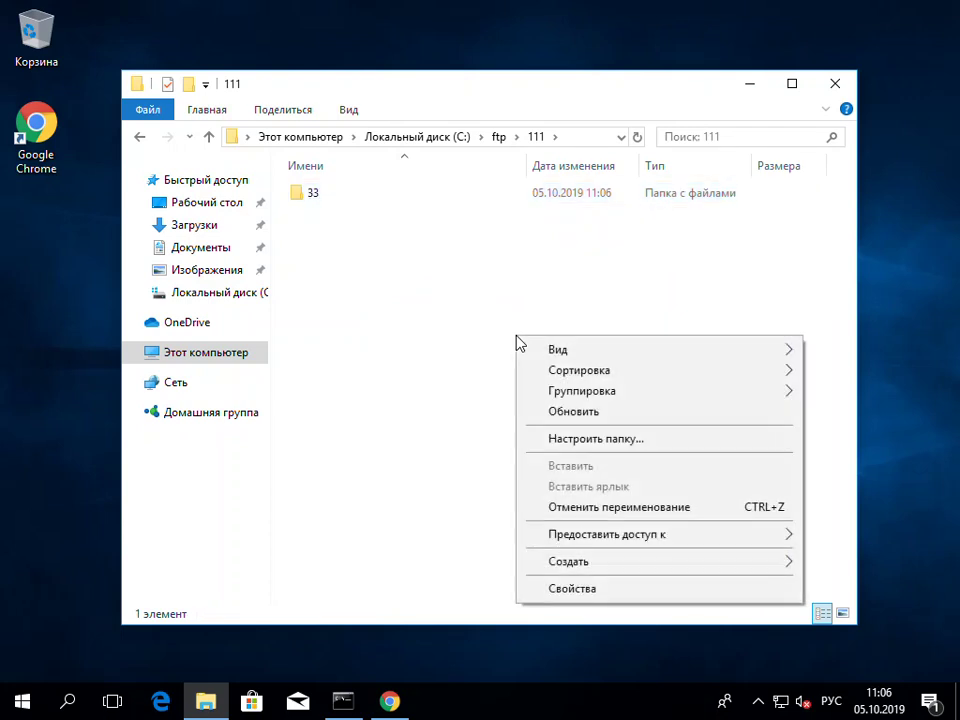
mouse_move(784, 574)
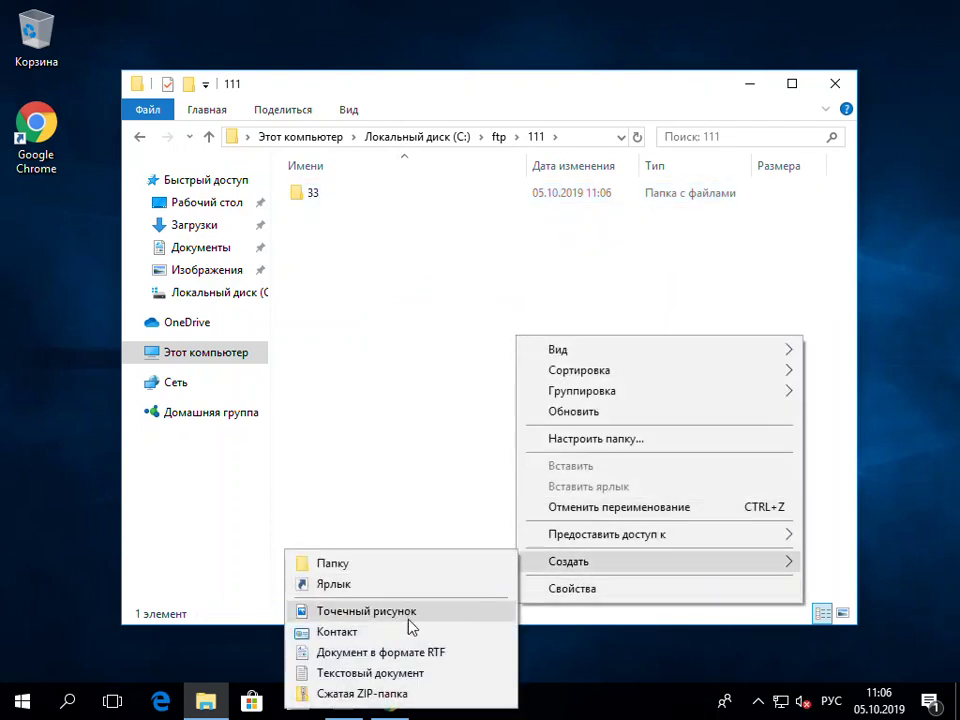
left_click(392, 676)
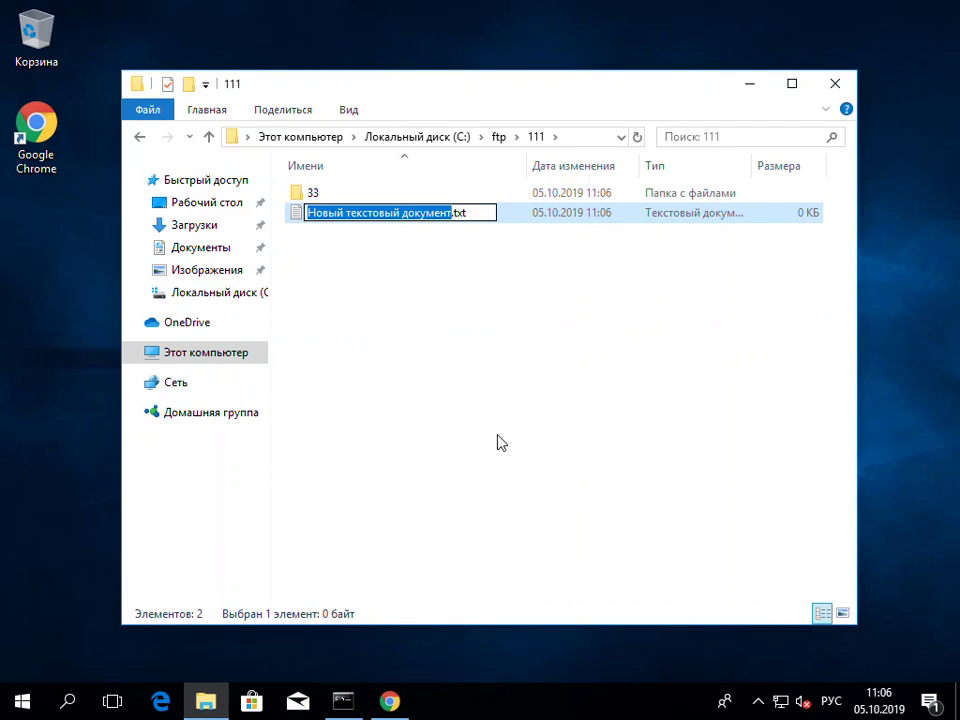
type("666")
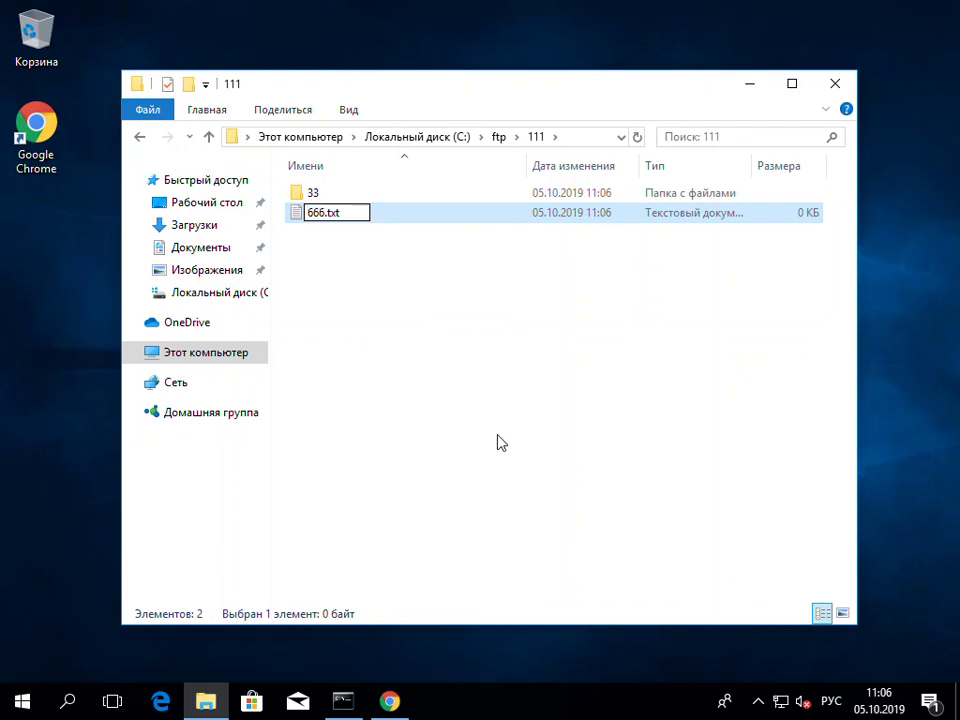
key("Return")
left_click(446, 441)
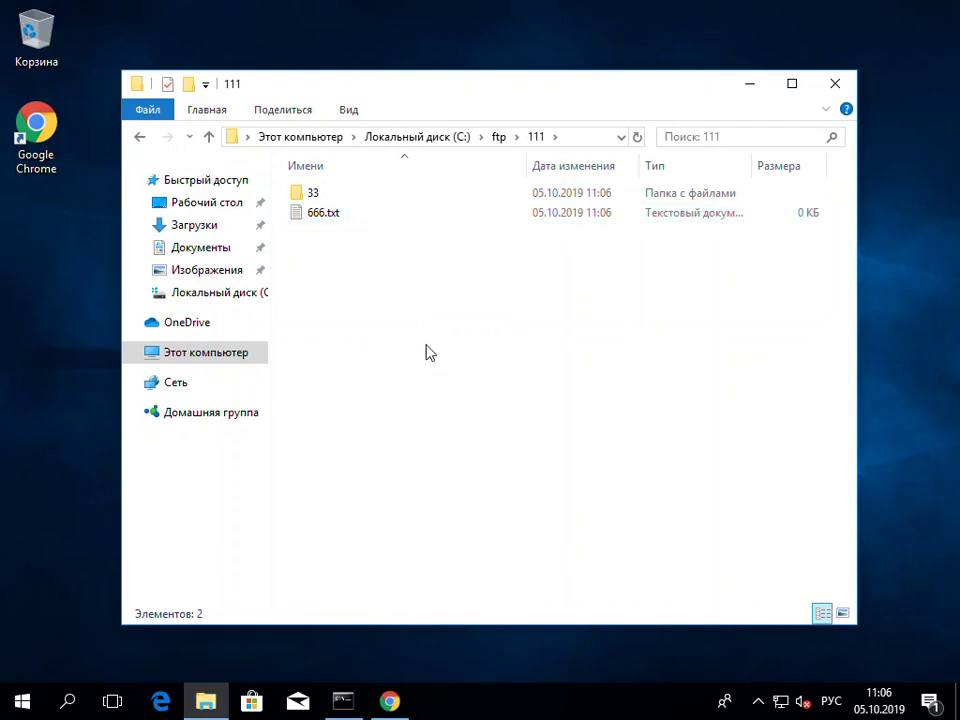
Go back to the ftp folder, review the contents of folder 111 once more and close File Explorer.
left_click(503, 139)
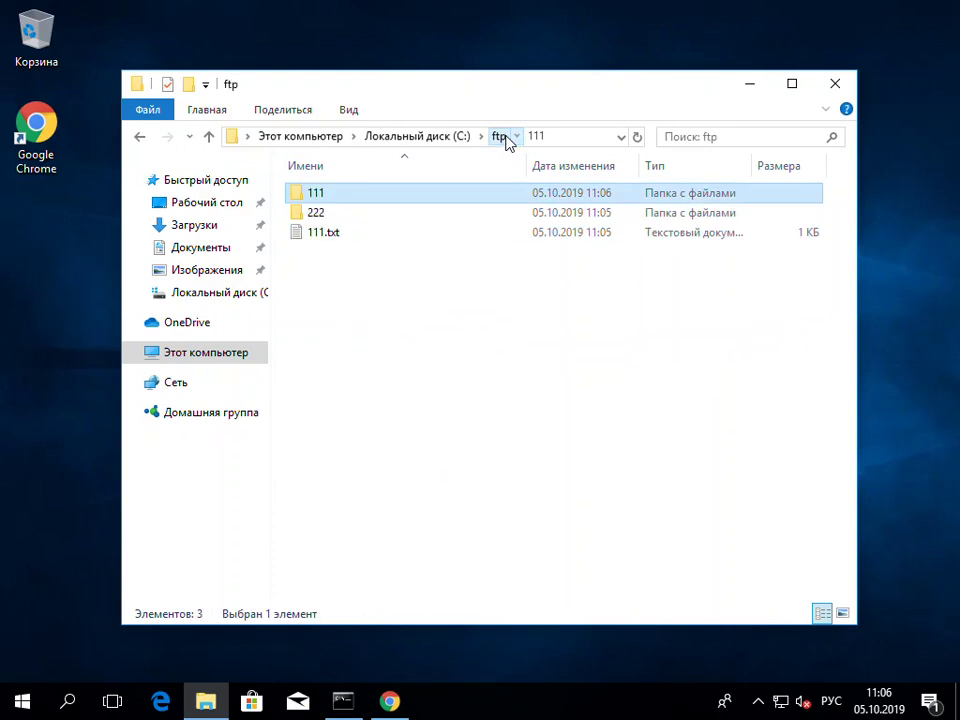
double_click(326, 194)
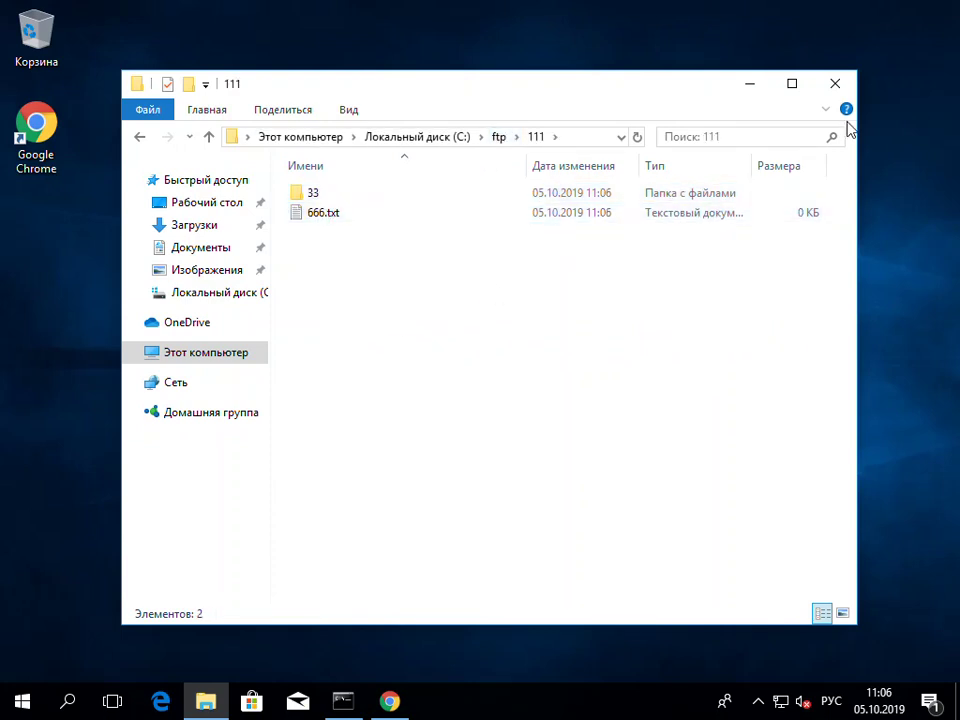
left_click(836, 85)
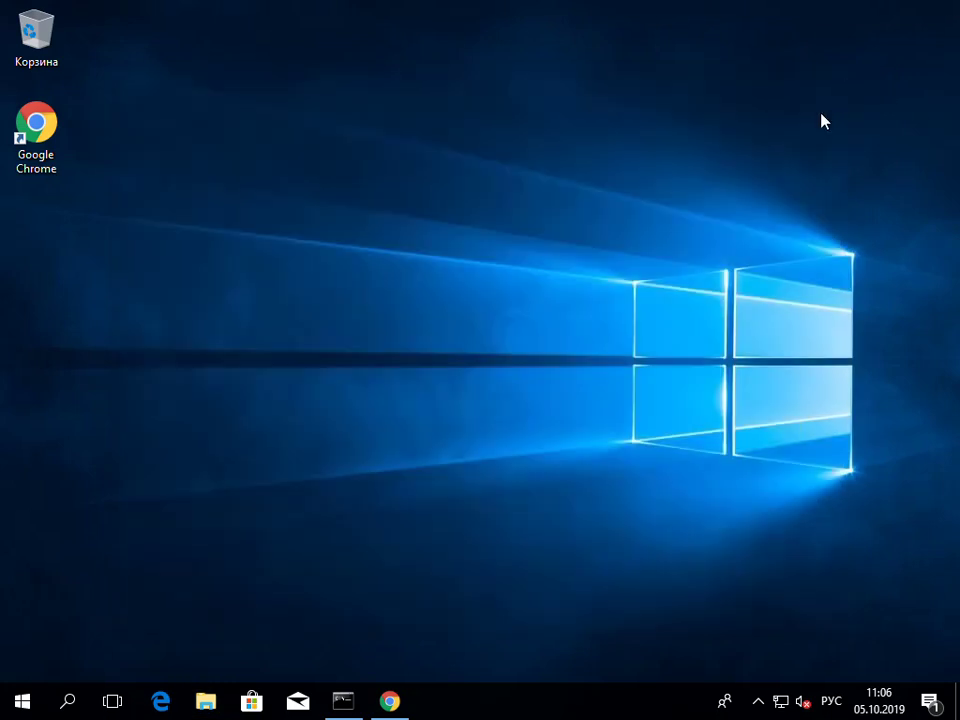
Search Windows for "iis", launch the IIS manager (Диспетчер служб IIS) and maximize its window.
left_click(68, 701)
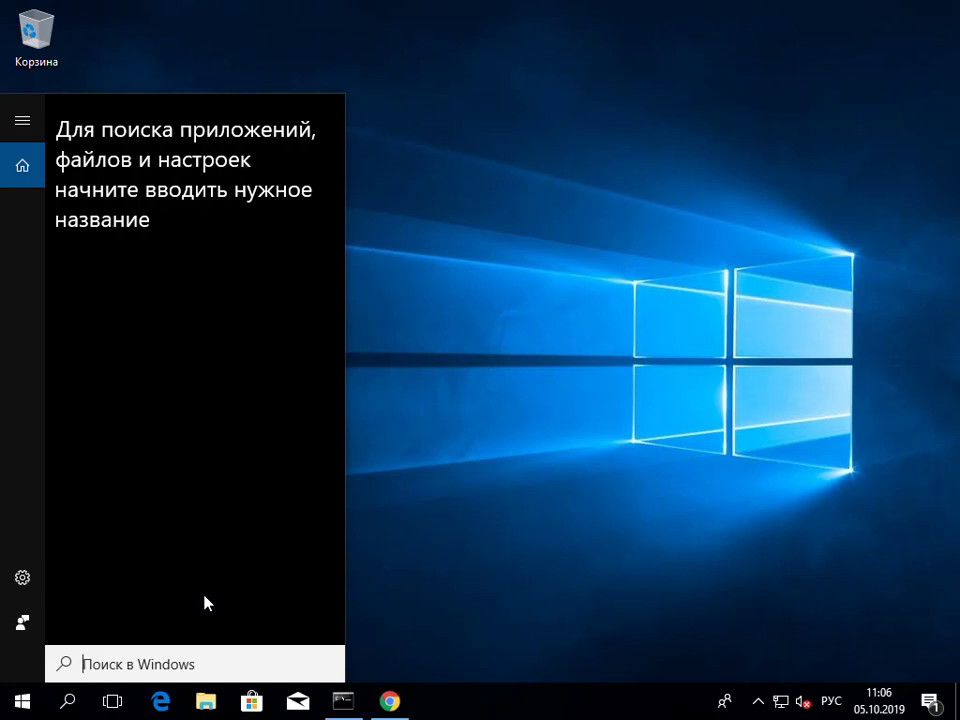
key("alt+shift")
type("iis")
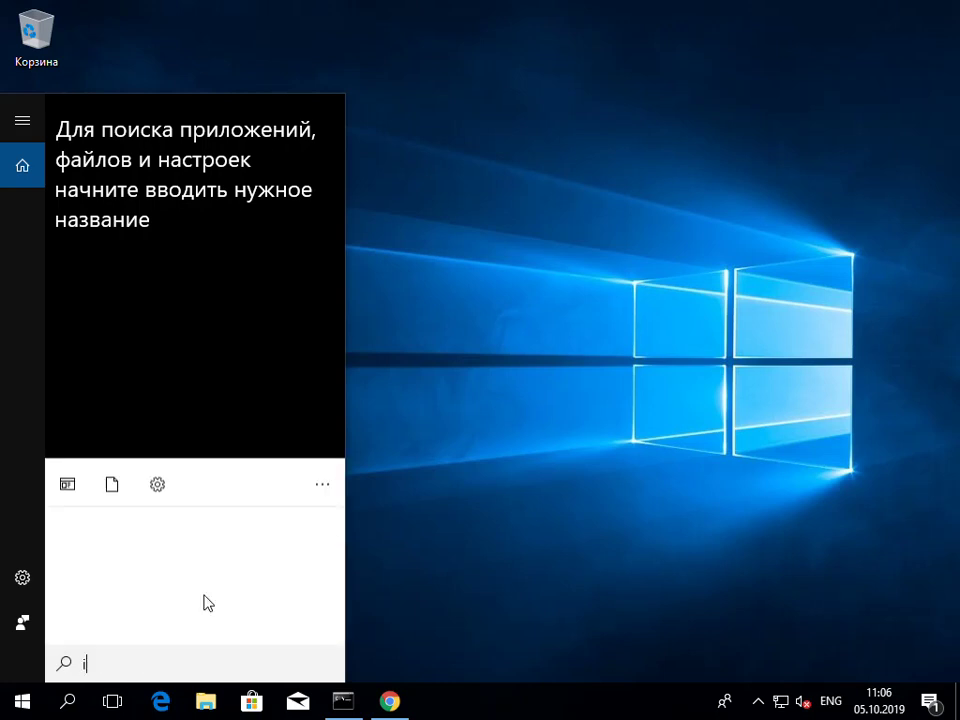
left_click(160, 200)
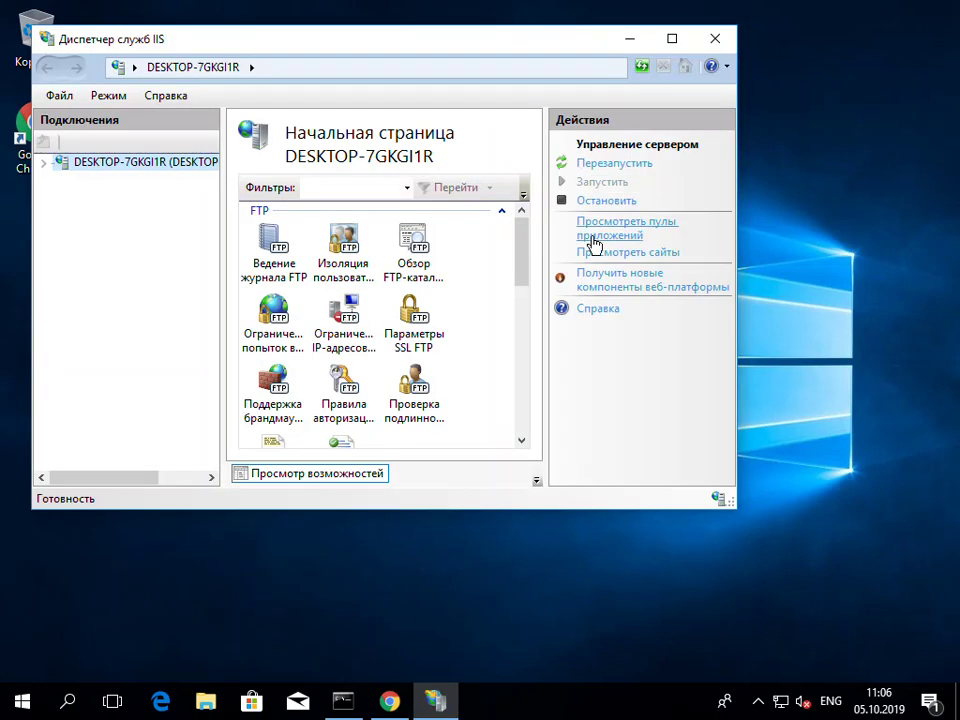
left_click(679, 44)
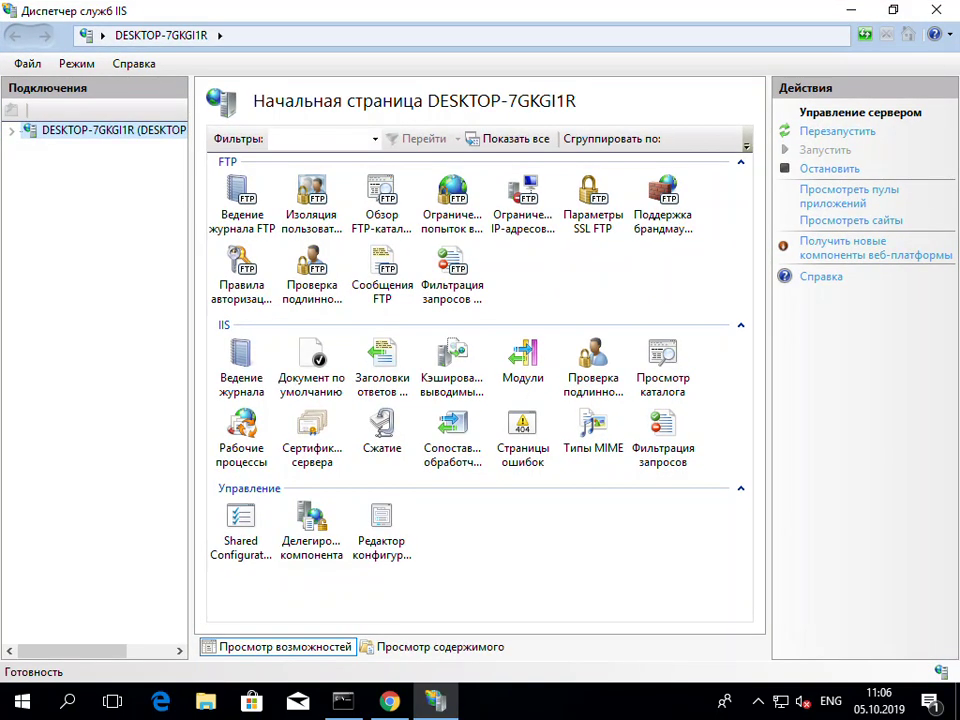
Start adding an FTP site to the сайты node of the server and name the site my_ftp.
left_click(12, 130)
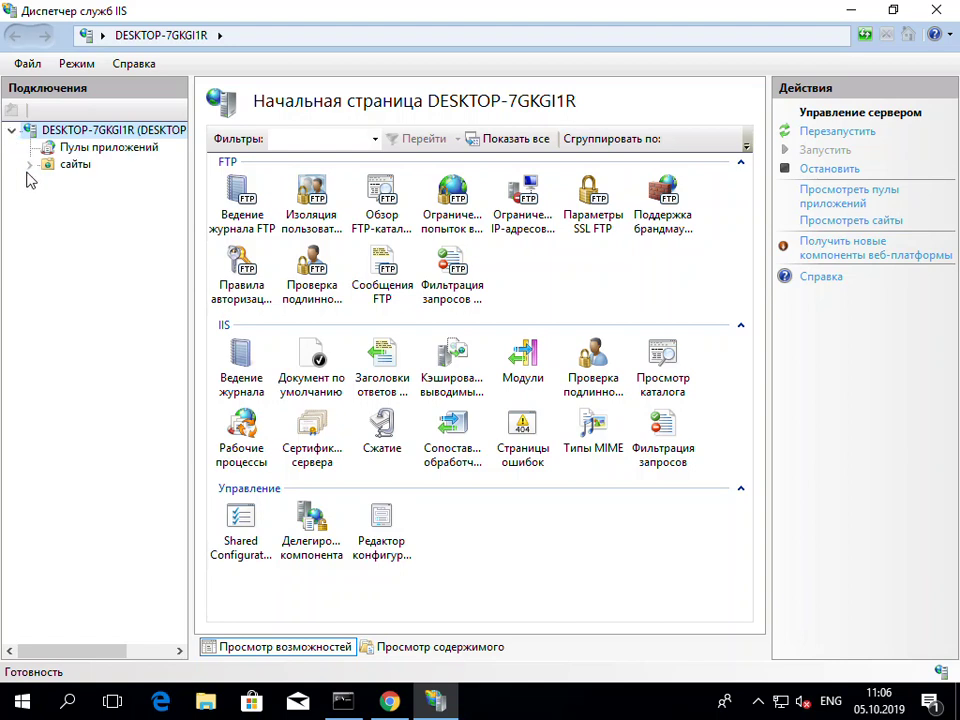
left_click(30, 163)
left_click(73, 165)
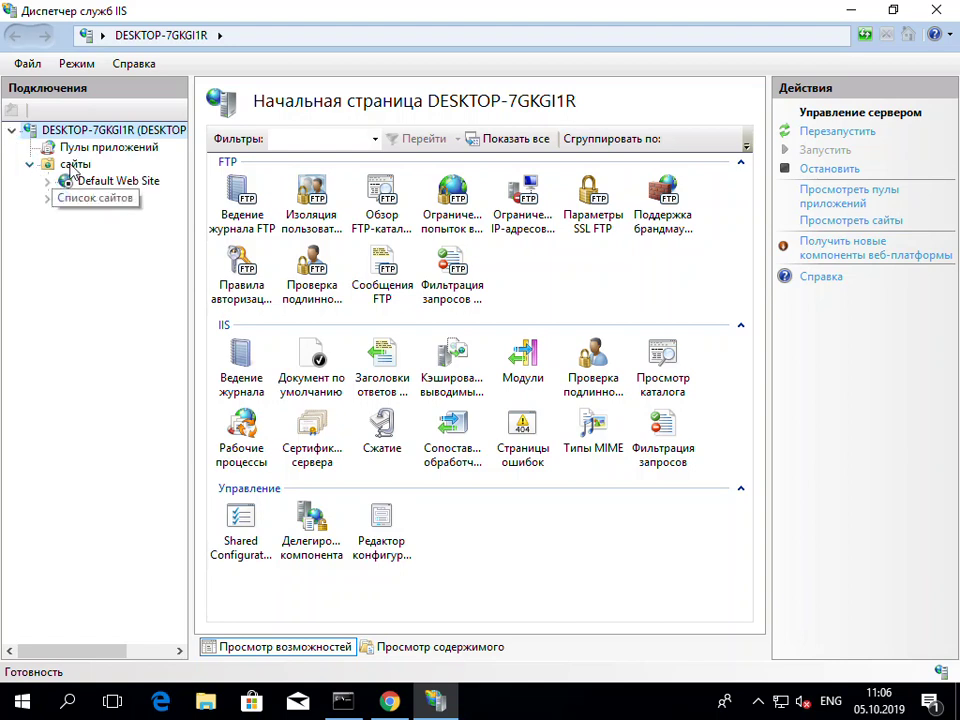
right_click(73, 168)
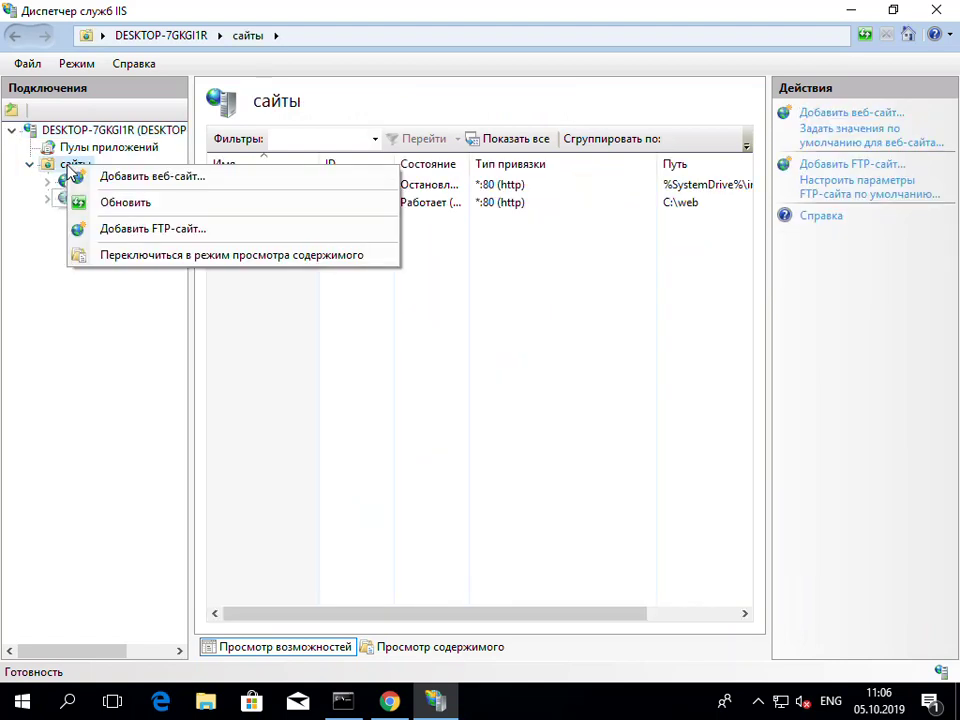
left_click(187, 228)
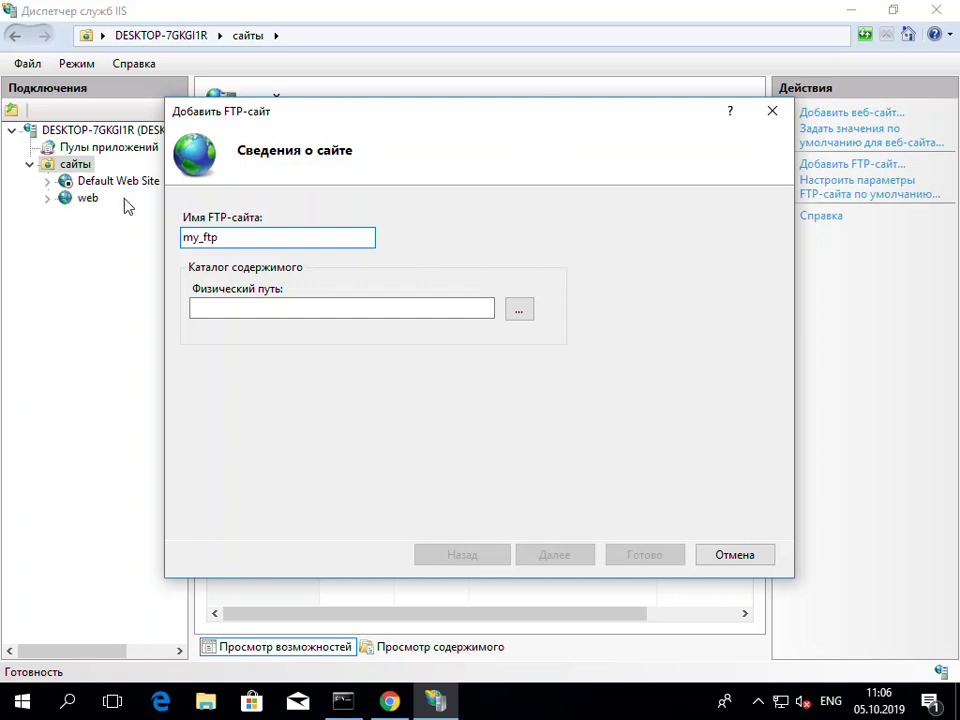
Set the FTP site's physical path to C:\ftp and select Без SSL in its binding and SSL settings.
left_click(519, 309)
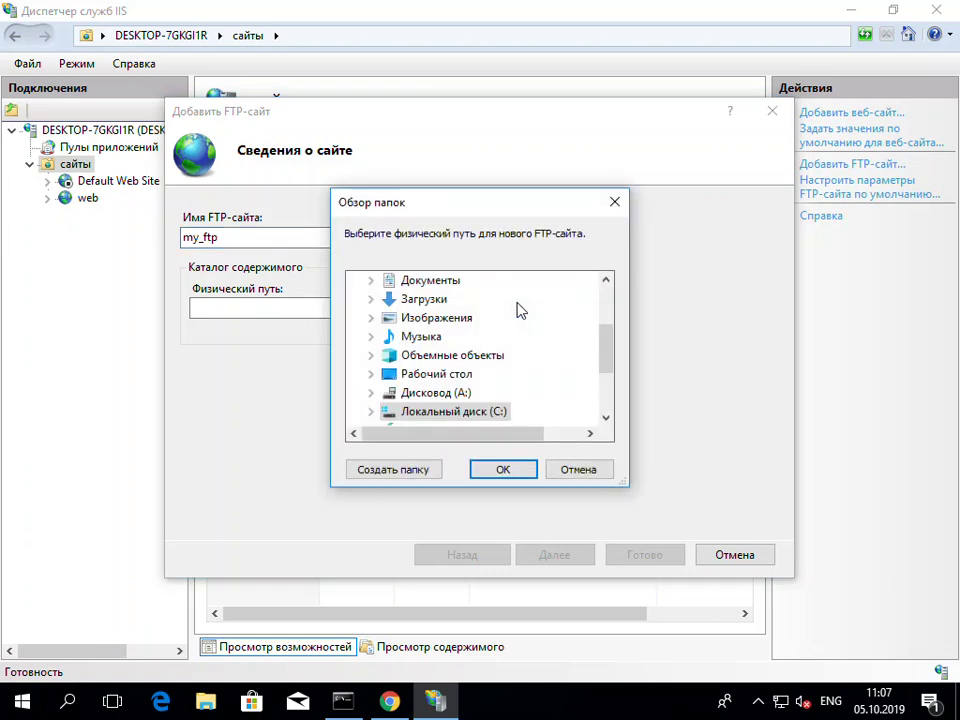
left_click(474, 411)
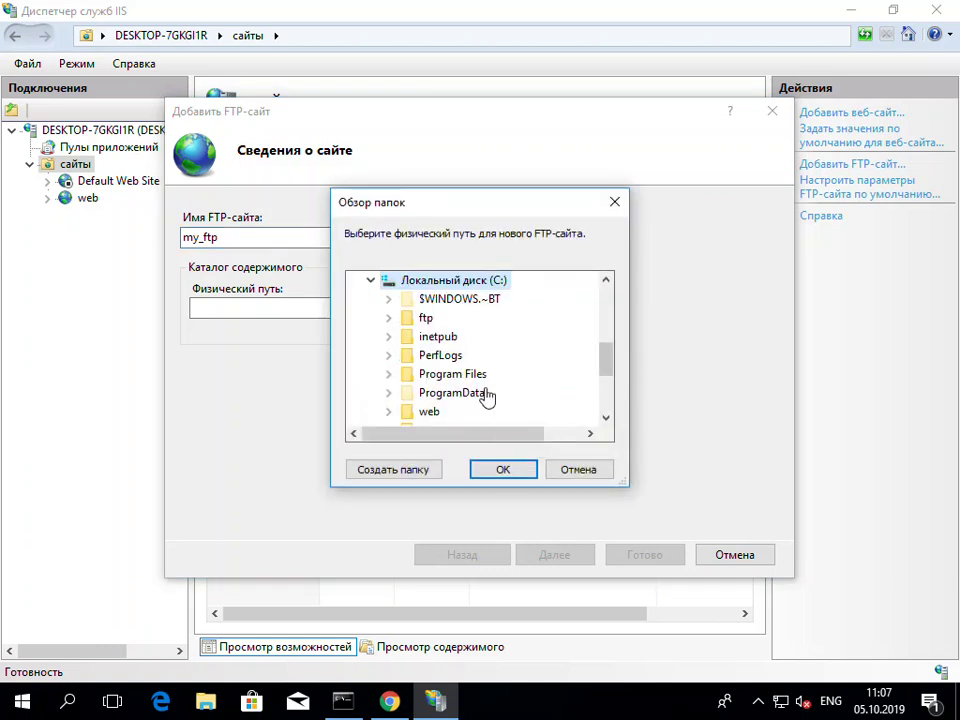
double_click(428, 319)
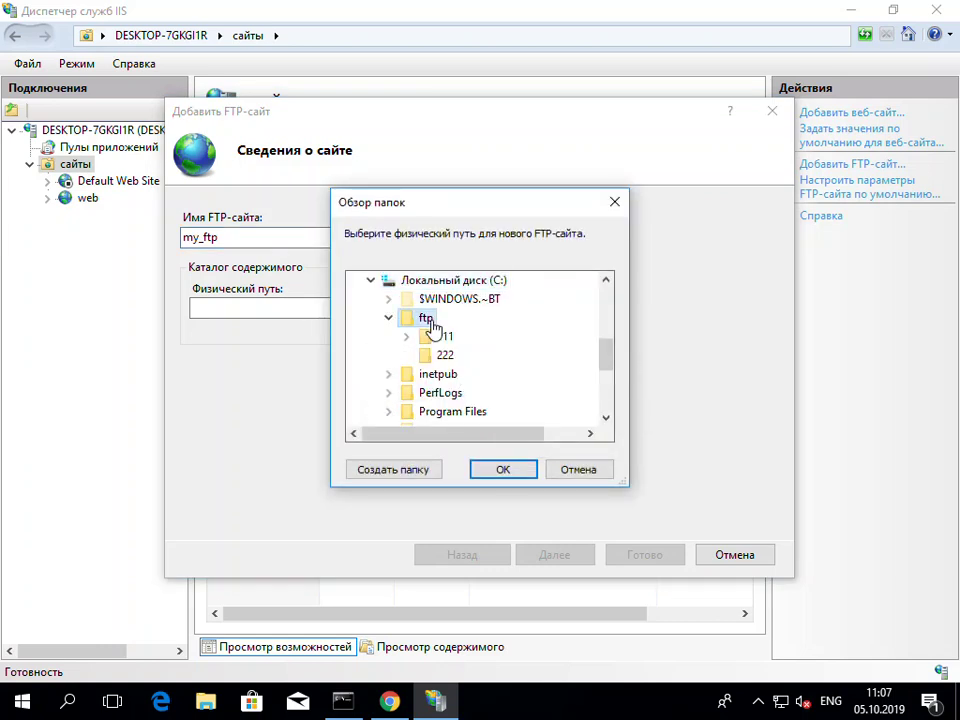
left_click(505, 471)
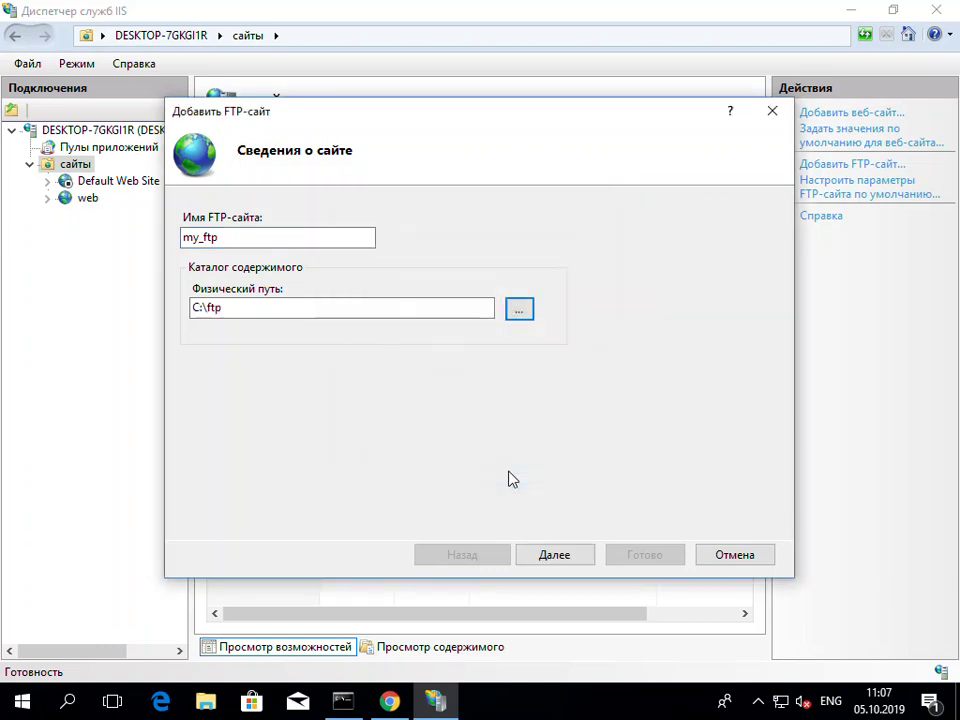
left_click(556, 557)
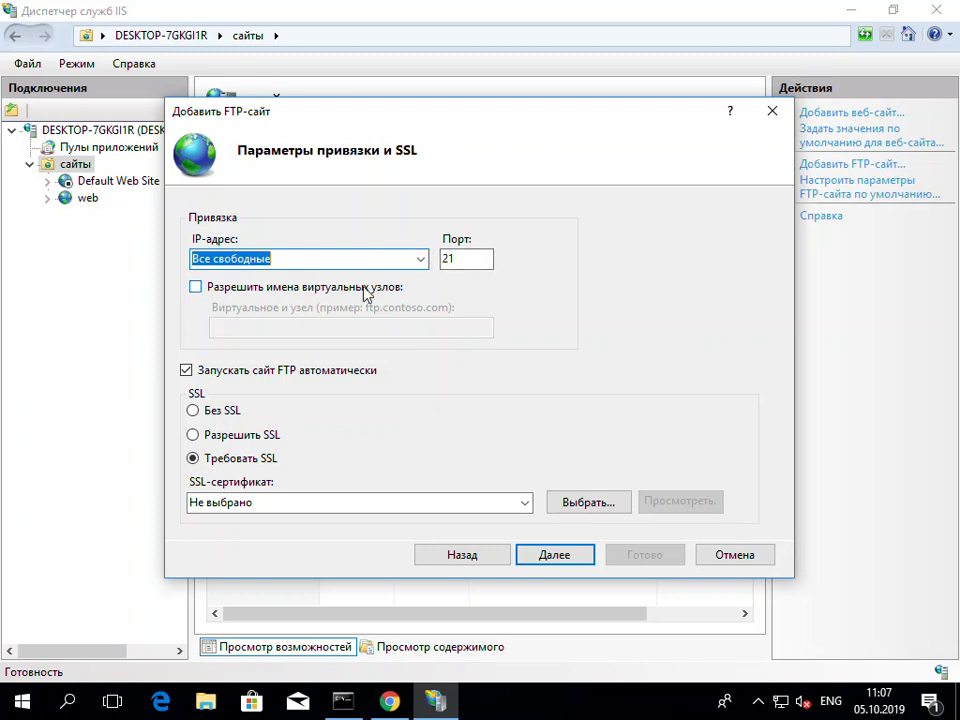
left_click(194, 411)
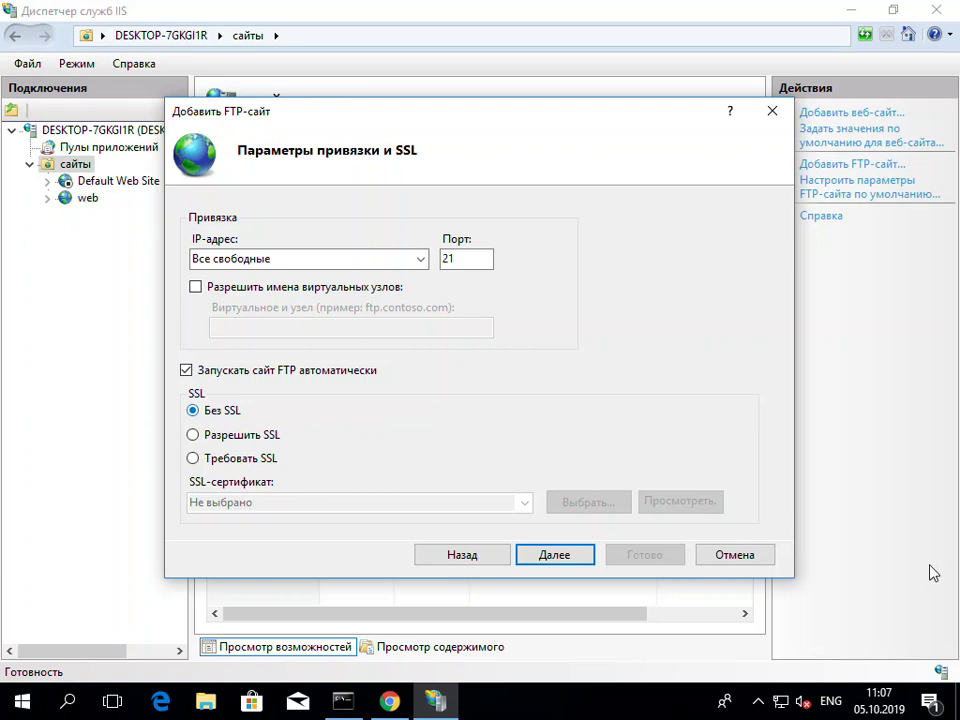
left_click(555, 556)
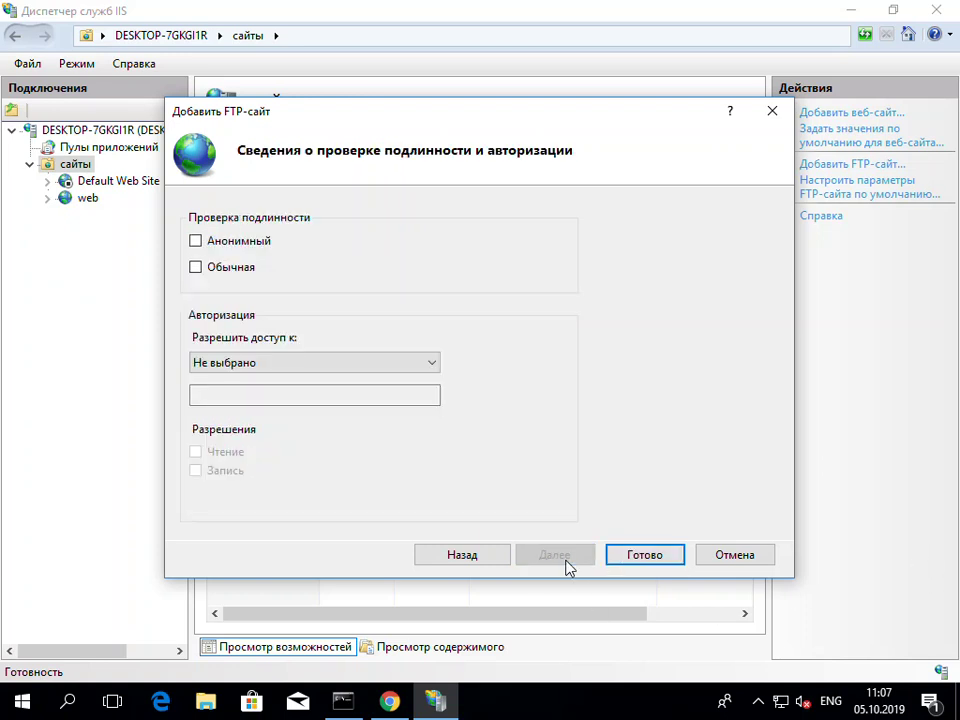
Enable Анонимный and Обычная authentication, grant Все пользователи the Чтение and Запись permissions, and finish adding the FTP site.
left_click(196, 244)
left_click(195, 268)
left_click(360, 366)
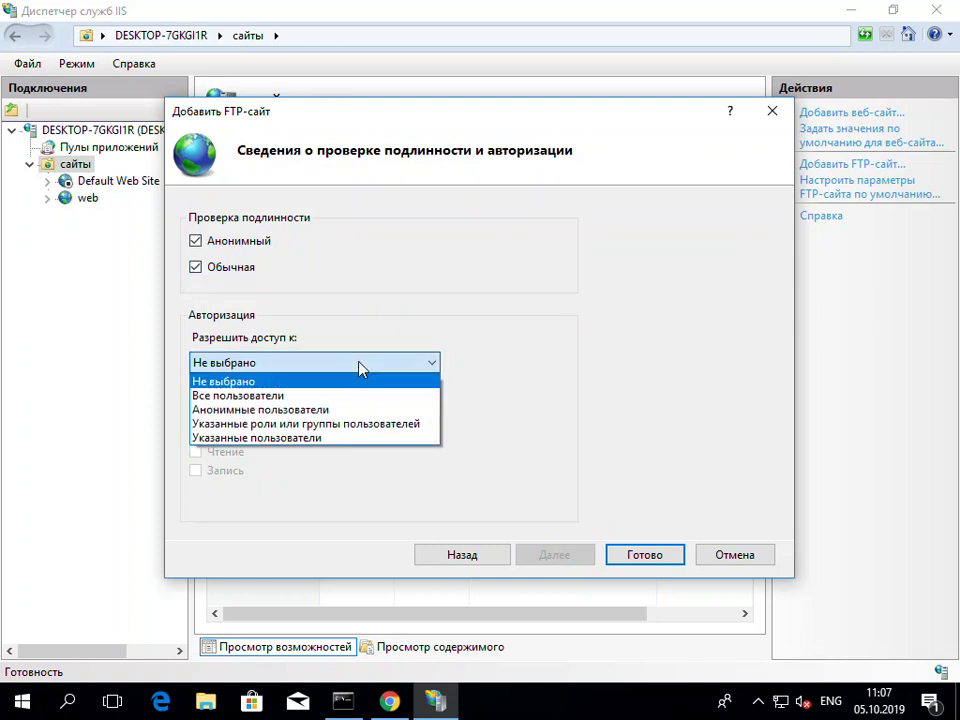
left_click(326, 396)
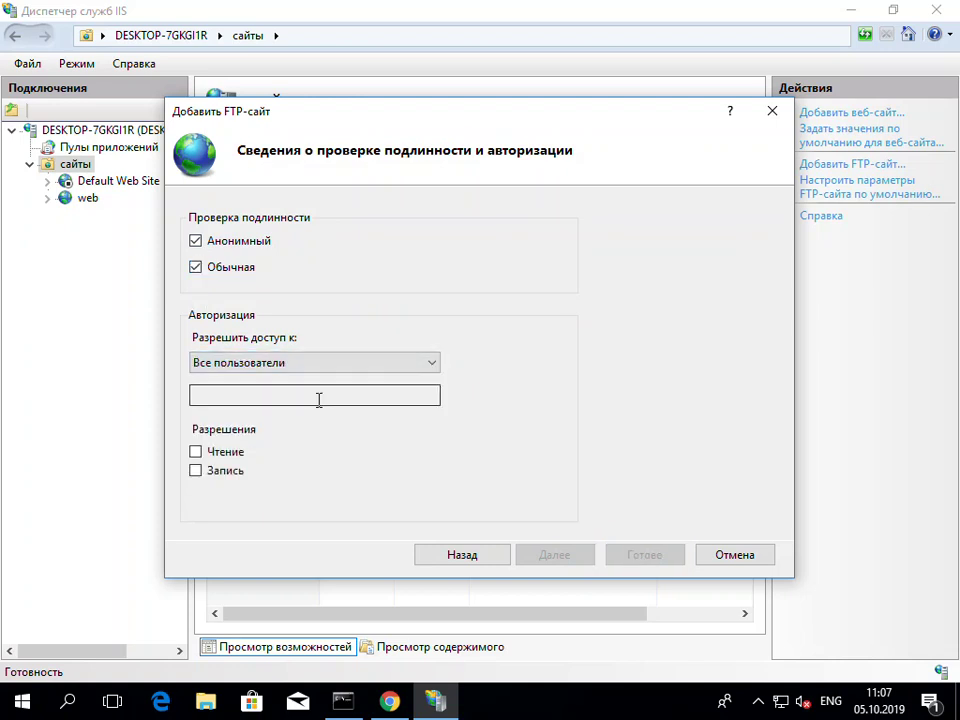
left_click(229, 458)
left_click(227, 472)
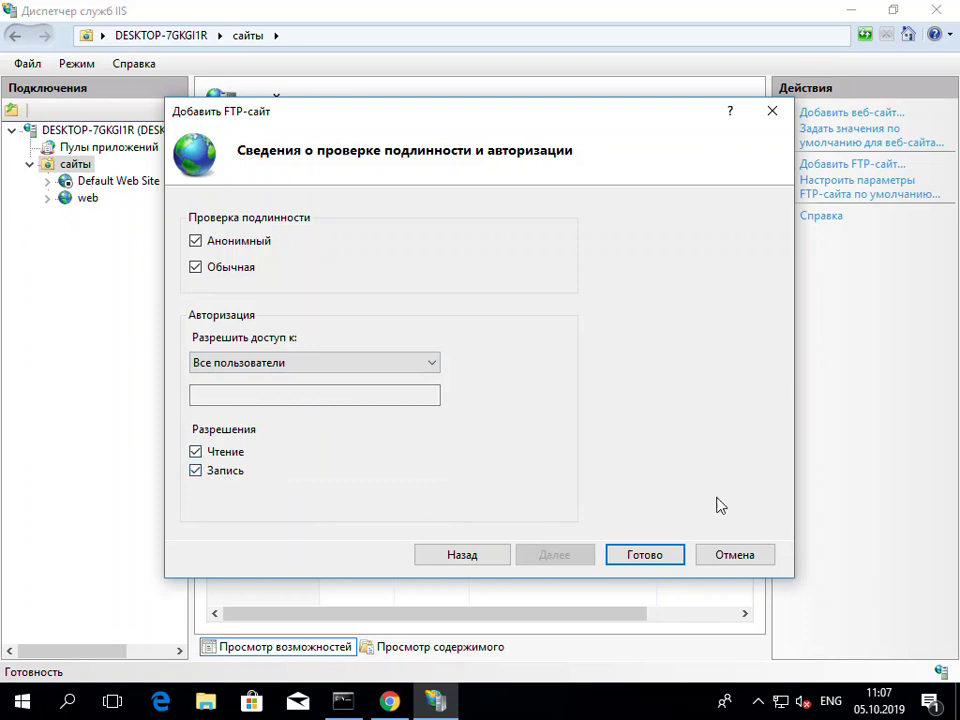
left_click(648, 555)
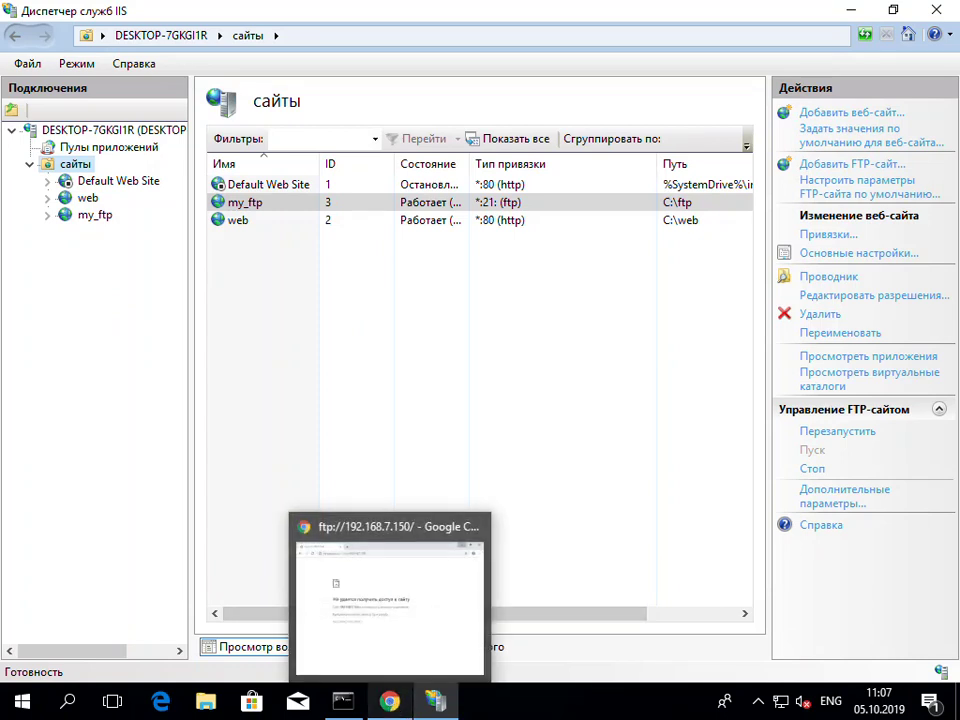
Close the IIS manager, switch to Chrome and reload ftp://192.168.7.150 to browse into folder 111 and its subfolder 33.
left_click(950, 16)
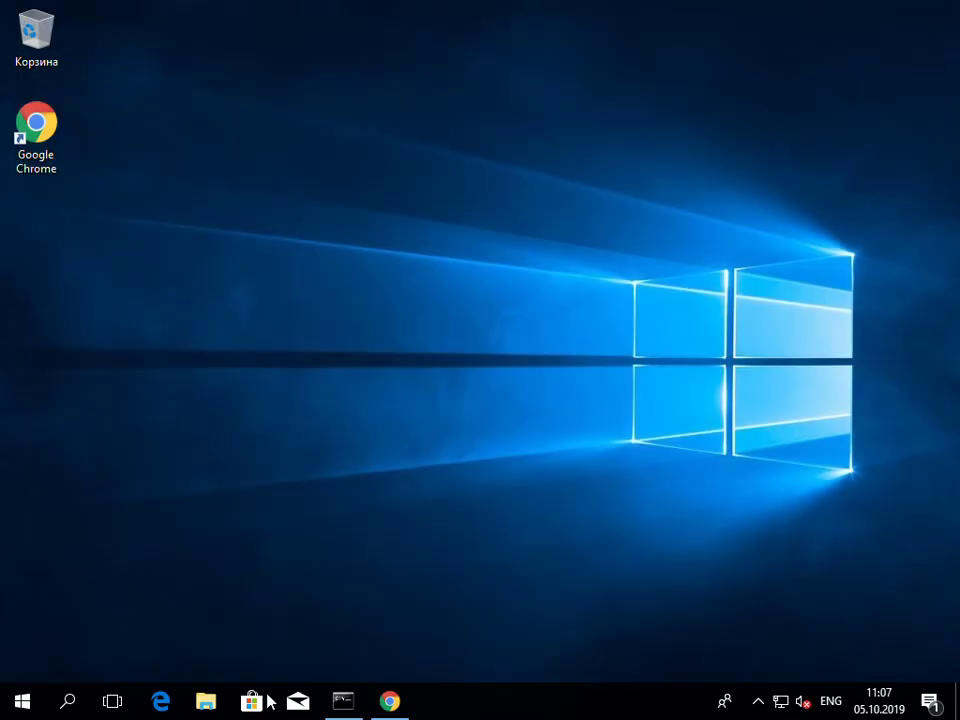
left_click(390, 702)
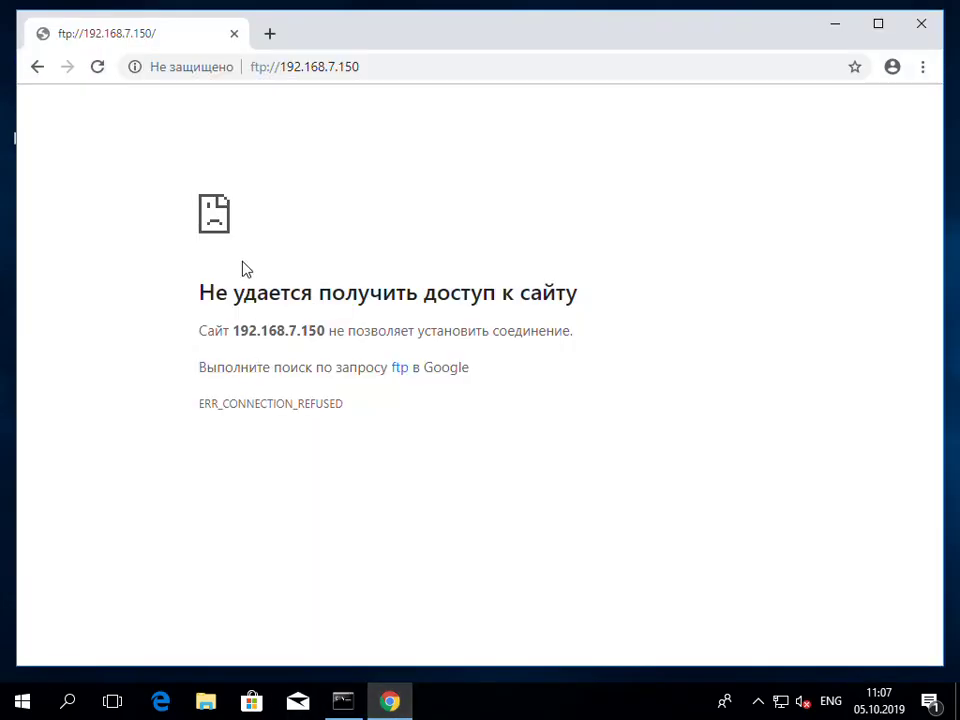
left_click(98, 68)
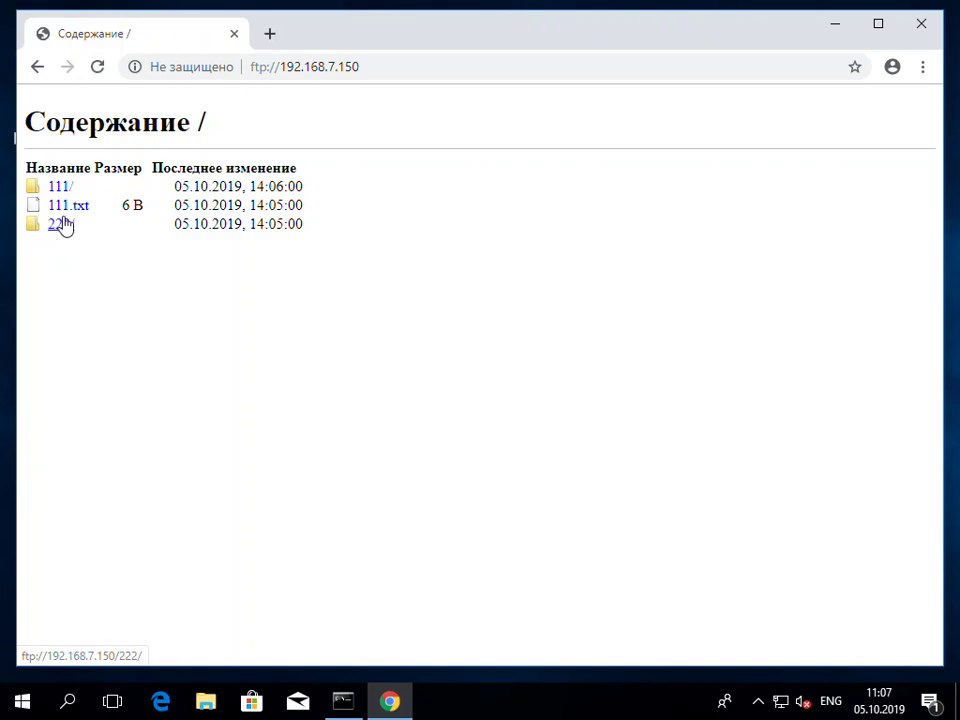
left_click(65, 186)
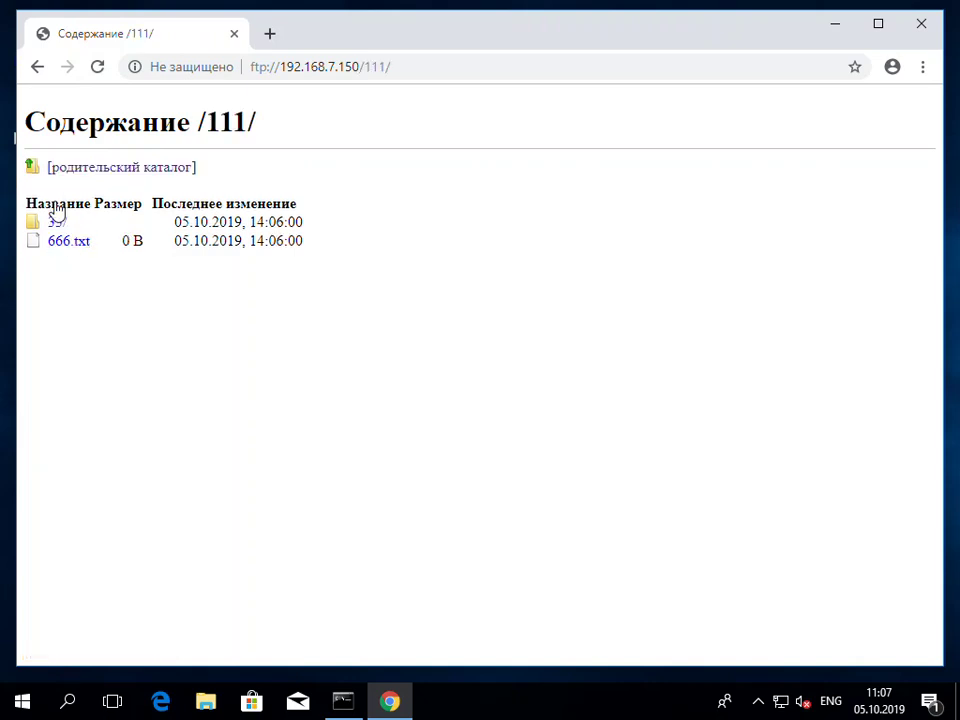
left_click(60, 222)
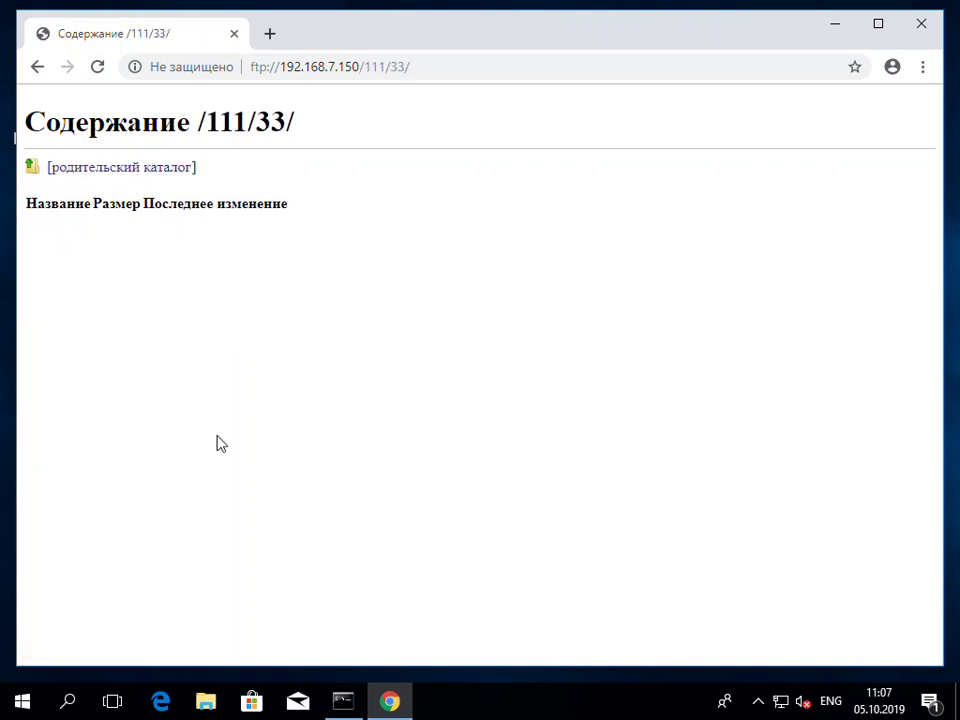